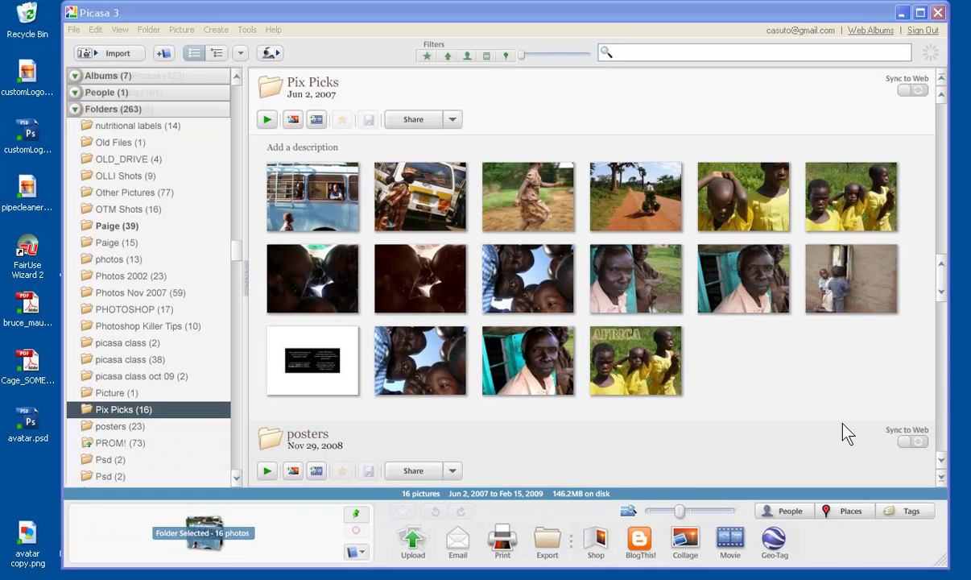
Select the seven Africa photos (children, old man, boys, AFRICA, bus, truck, running child) and create a collage
{"action": "left_click", "coordinate": [529, 287]}
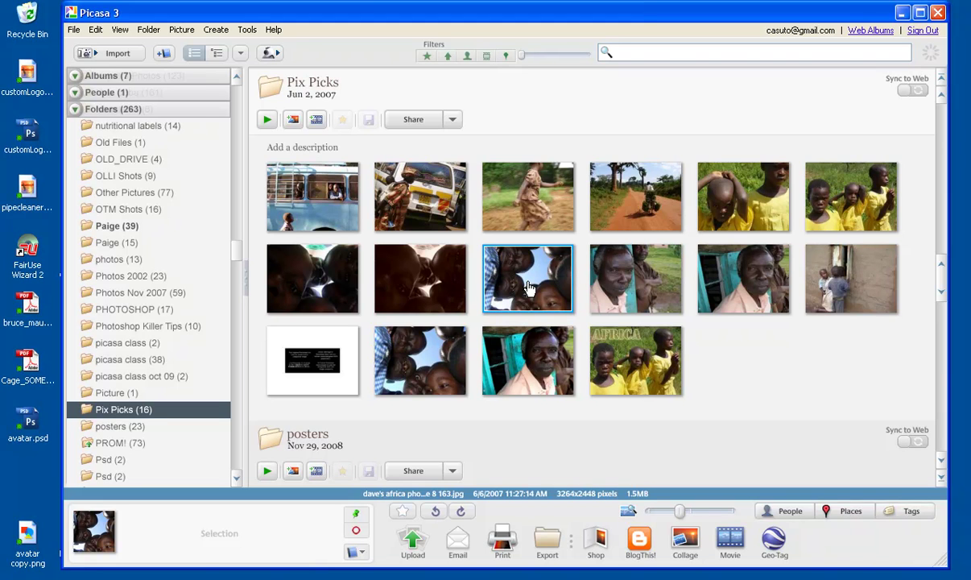
{"action": "left_click", "coordinate": [741, 282], "text": "ctrl"}
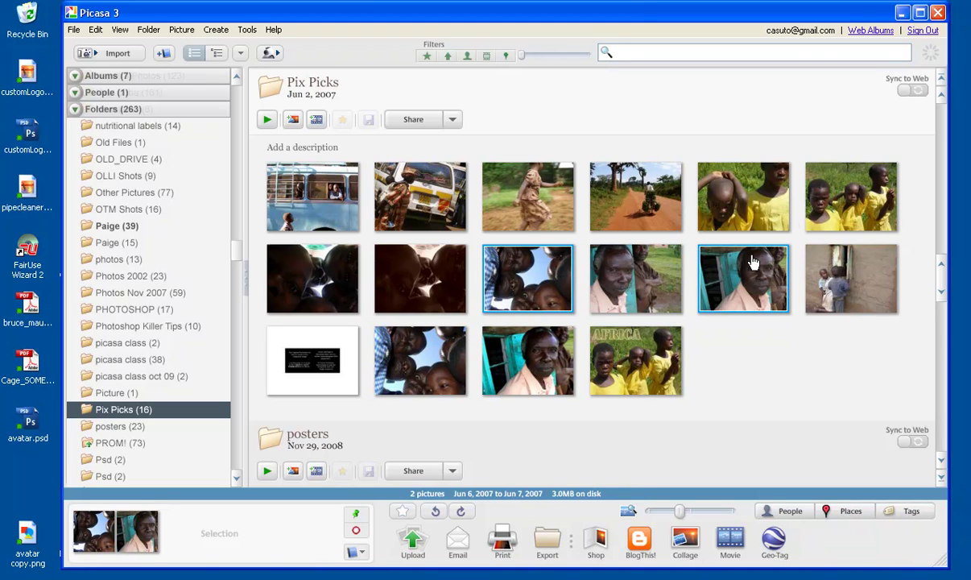
{"action": "left_click", "coordinate": [698, 178], "text": "ctrl"}
{"action": "left_click", "coordinate": [630, 366], "text": "ctrl"}
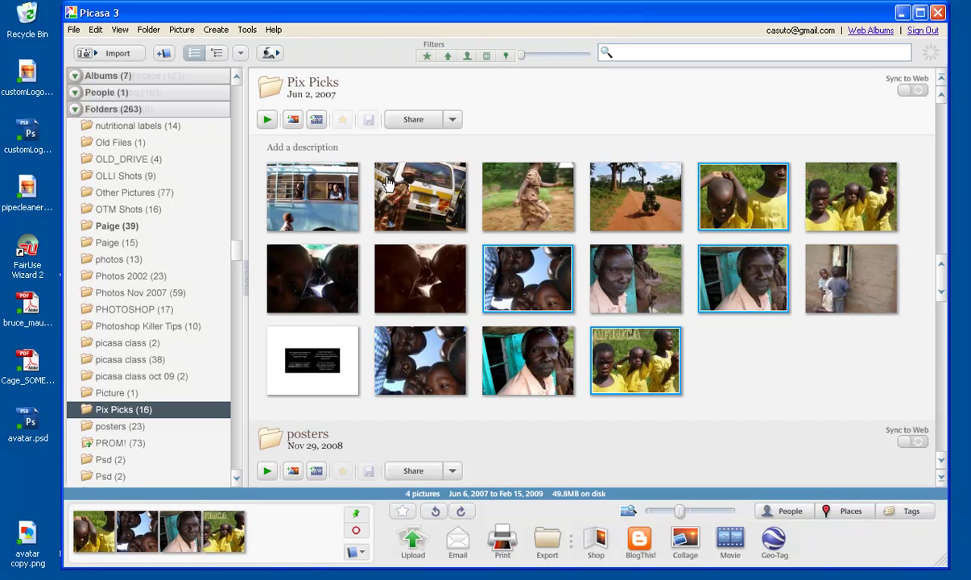
{"action": "left_click", "coordinate": [336, 198], "text": "ctrl"}
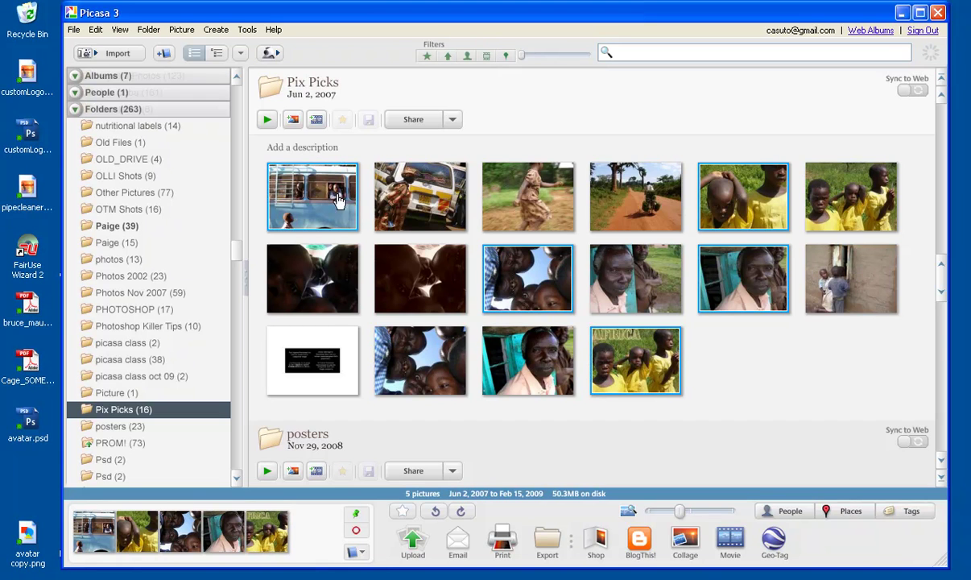
{"action": "left_click", "coordinate": [385, 192], "text": "ctrl"}
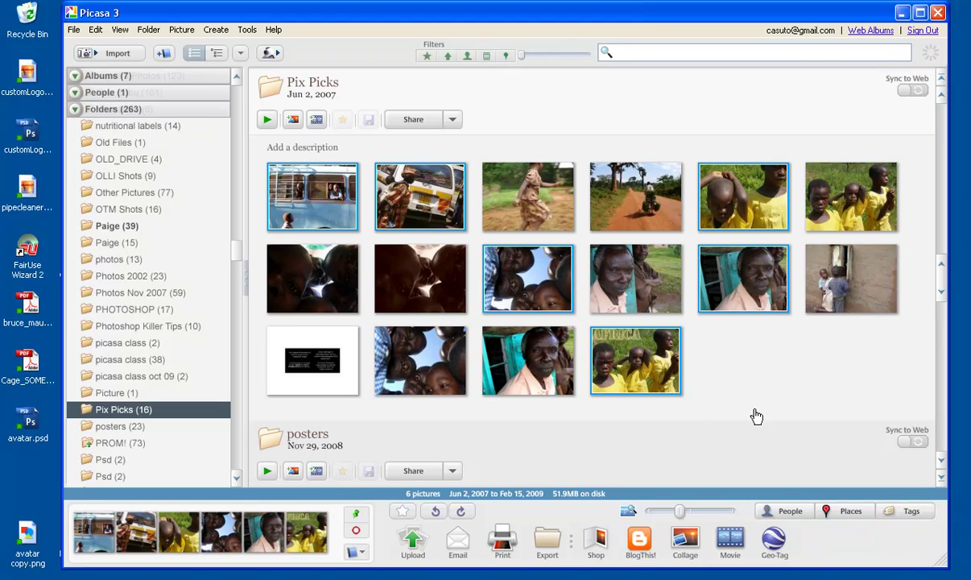
{"action": "left_click", "coordinate": [536, 195], "text": "ctrl"}
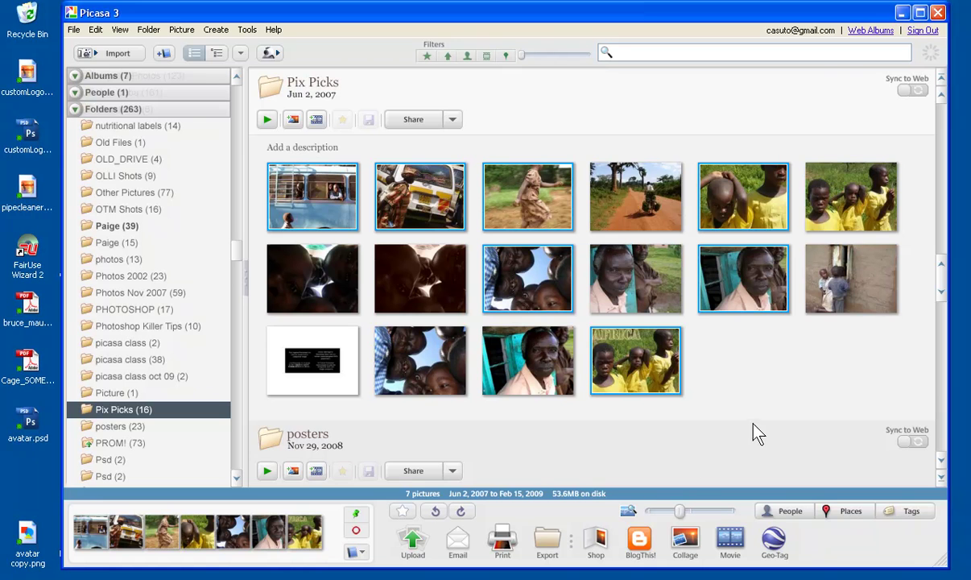
{"action": "left_click", "coordinate": [683, 540]}
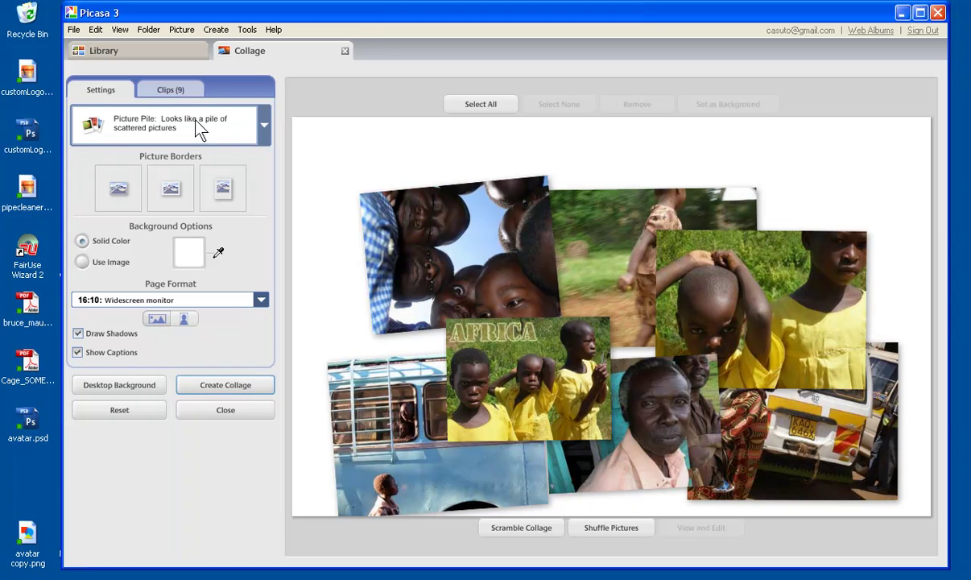
{"action": "left_click", "coordinate": [263, 129]}
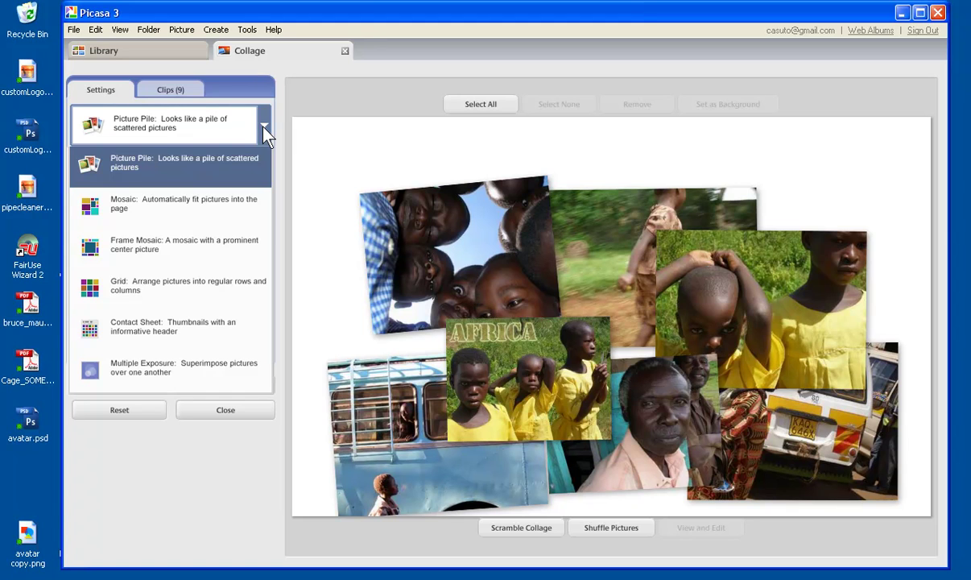
{"action": "left_click", "coordinate": [317, 118]}
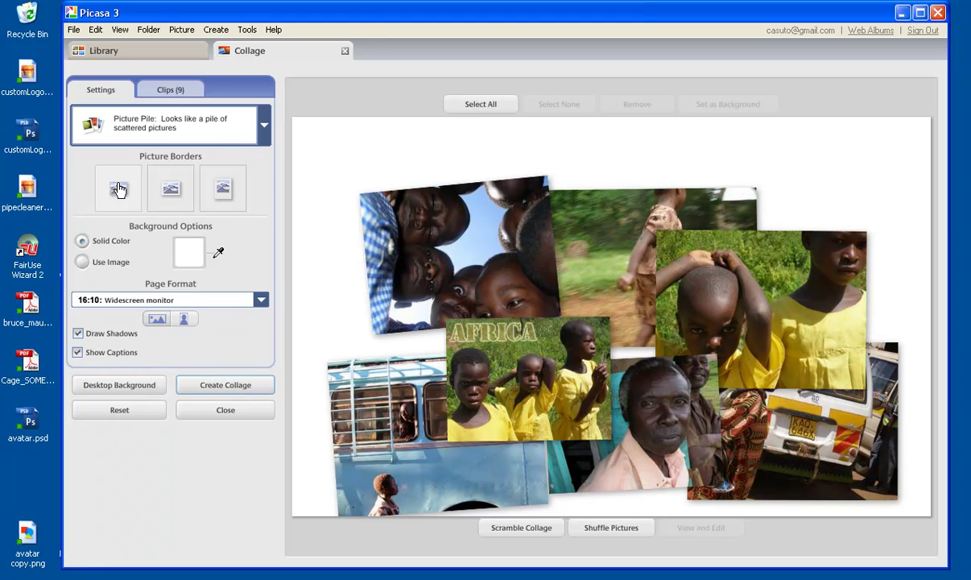
Try white borders and Polaroid frames on the photos, settling on thin white borders
{"action": "left_click", "coordinate": [171, 189]}
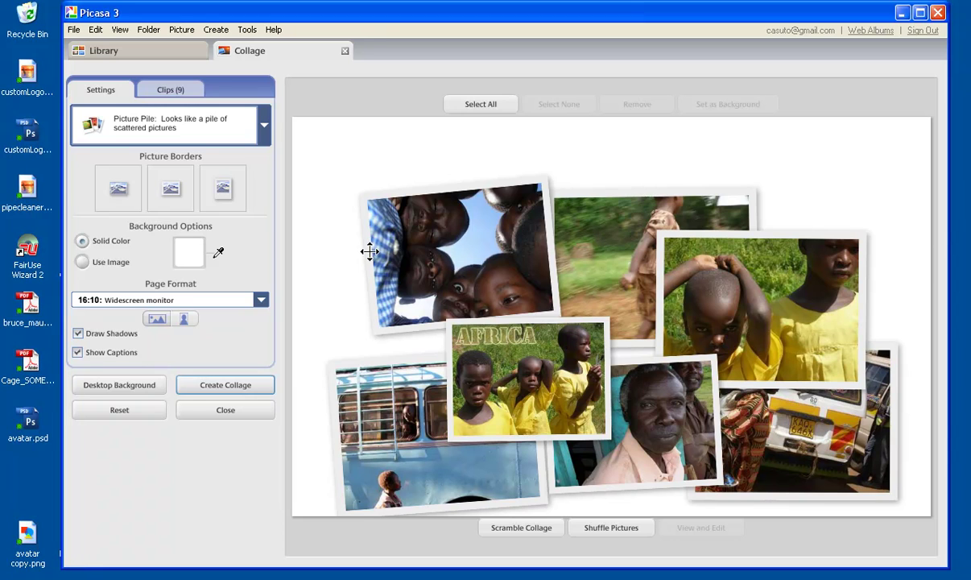
{"action": "left_click", "coordinate": [222, 188]}
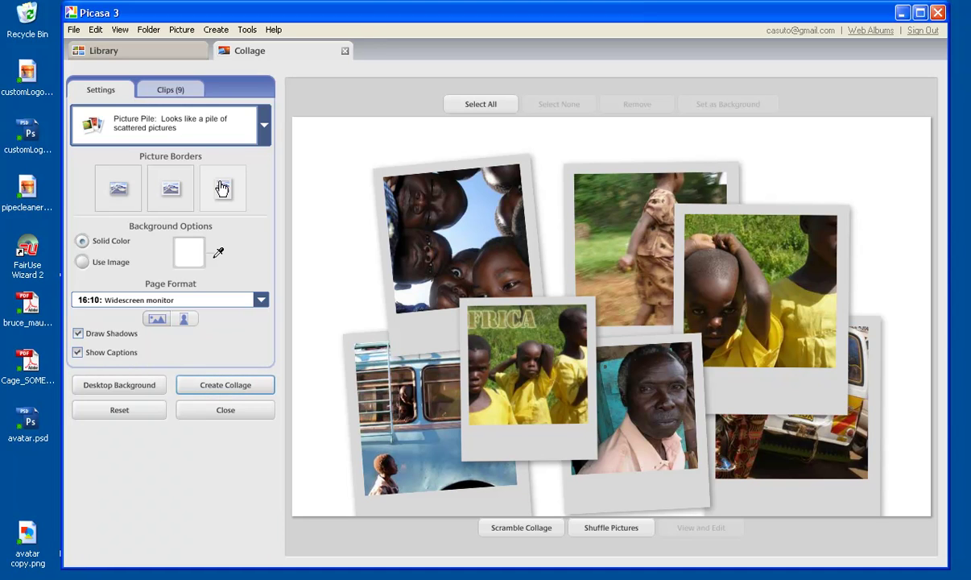
{"action": "left_click", "coordinate": [172, 191]}
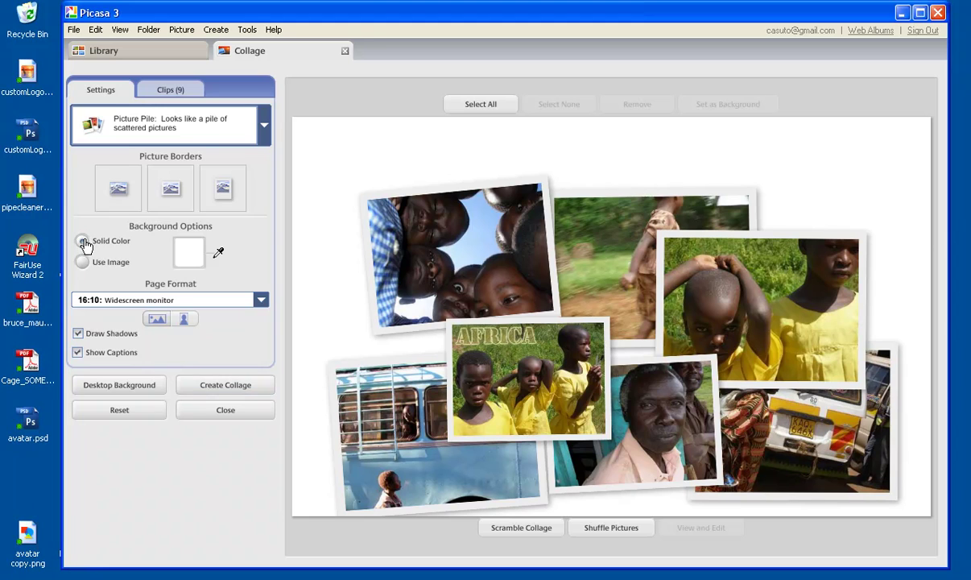
Try light teal and then teal-green as the collage's solid background colour
{"action": "left_click", "coordinate": [188, 252]}
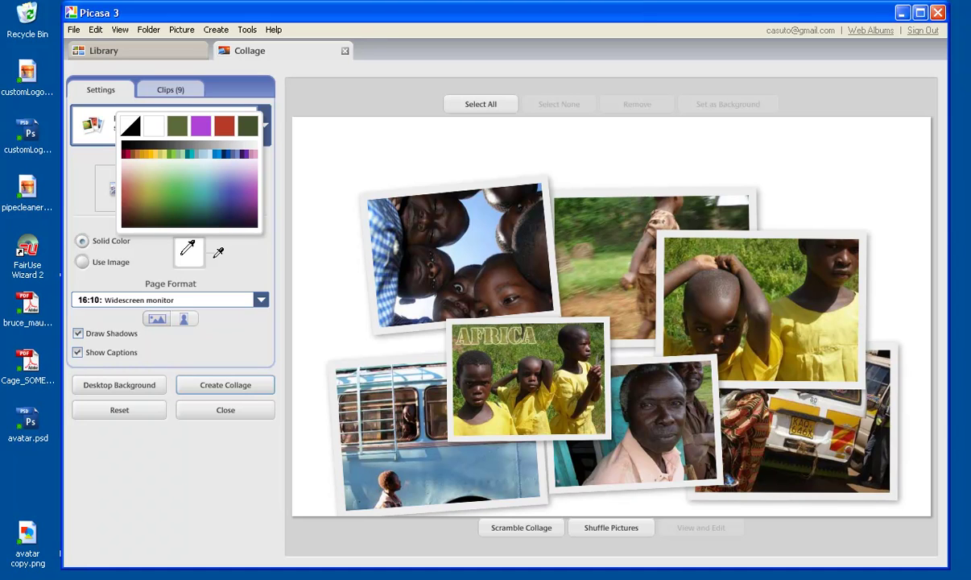
{"action": "left_click", "coordinate": [189, 210]}
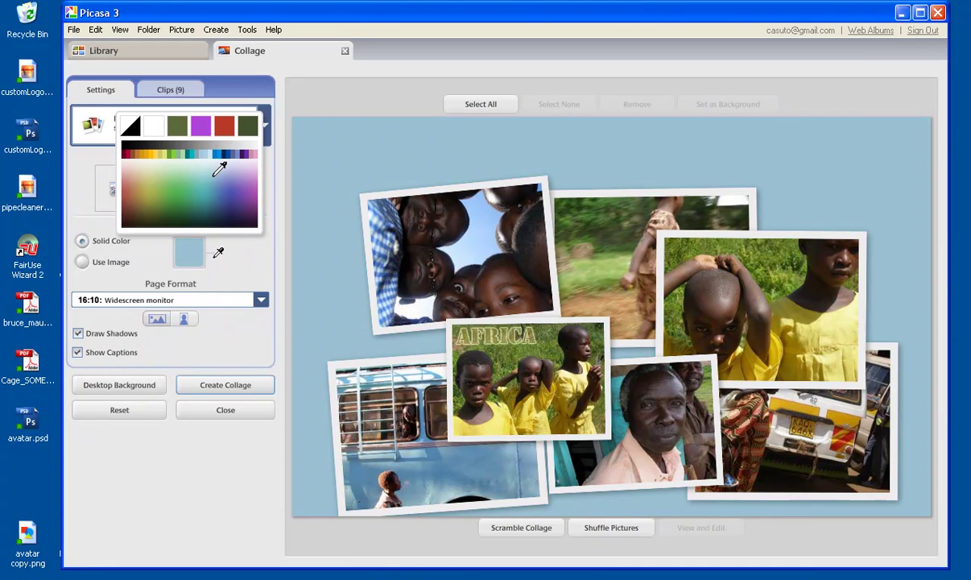
{"action": "left_click", "coordinate": [211, 168]}
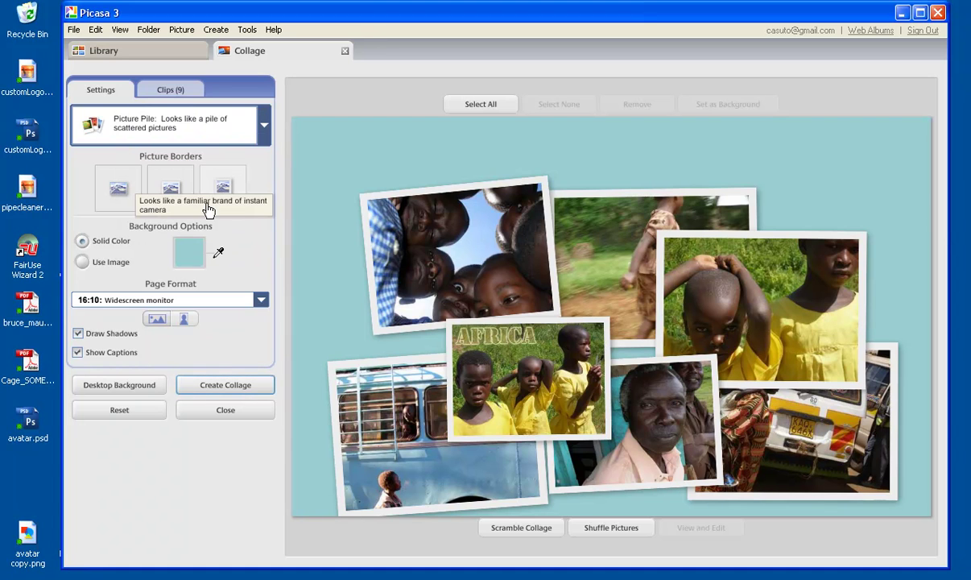
{"action": "left_click", "coordinate": [189, 252]}
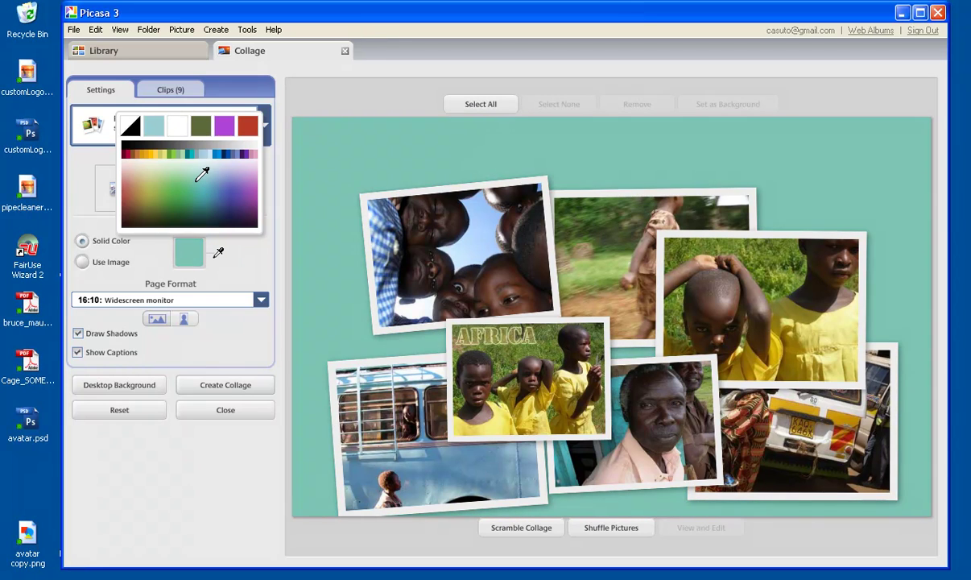
{"action": "left_click", "coordinate": [196, 182]}
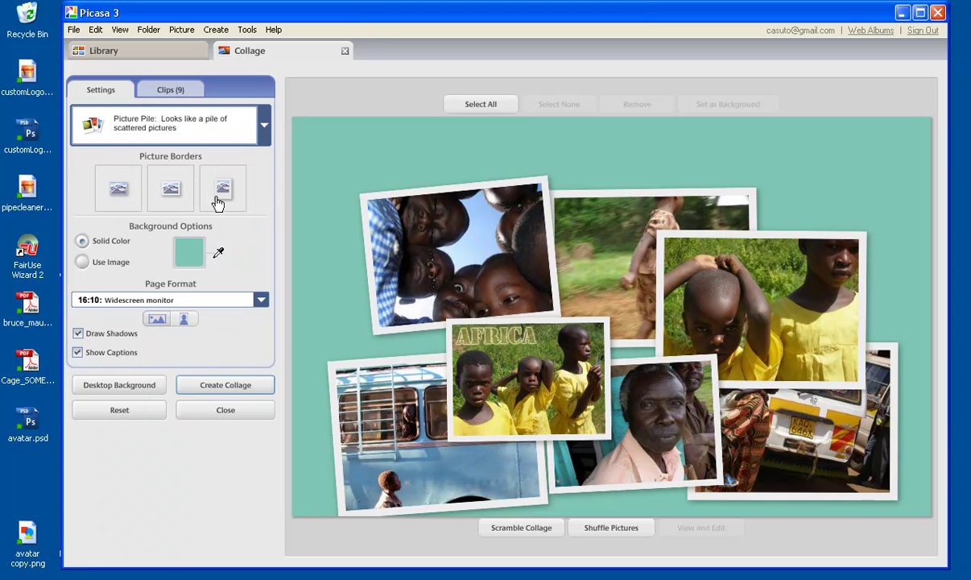
{"action": "left_click", "coordinate": [193, 252]}
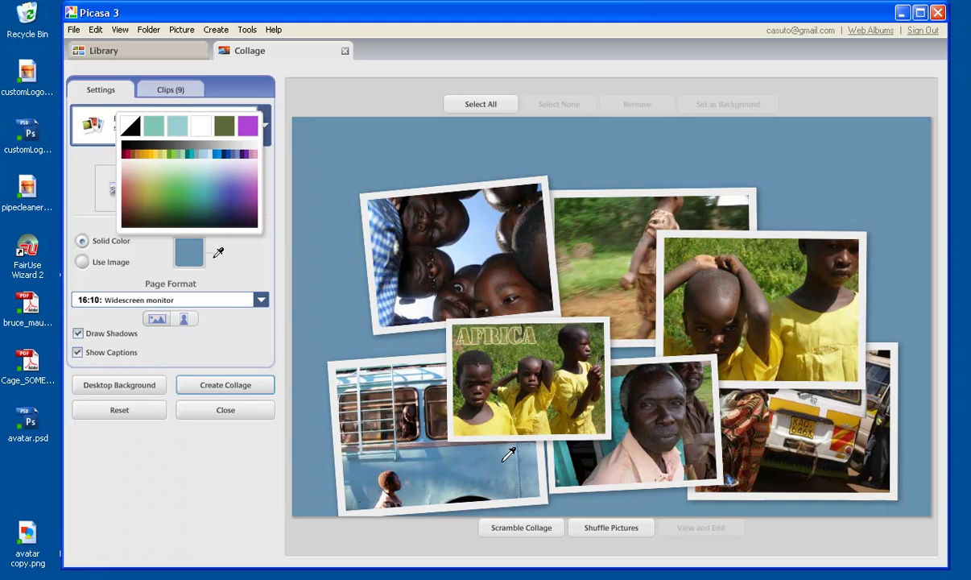
Choose steel blue as the collage's solid background colour
{"action": "left_click", "coordinate": [505, 458]}
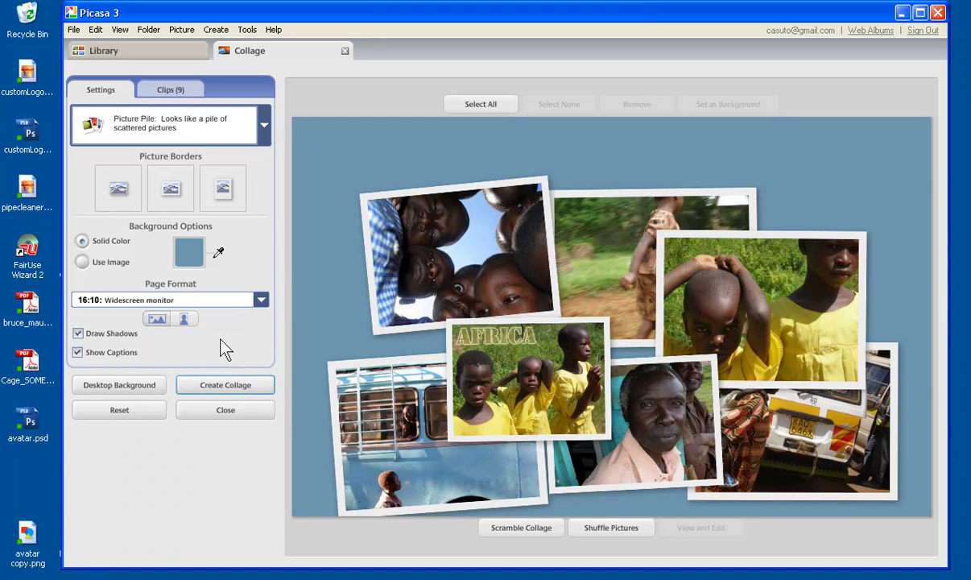
{"action": "left_click", "coordinate": [260, 302]}
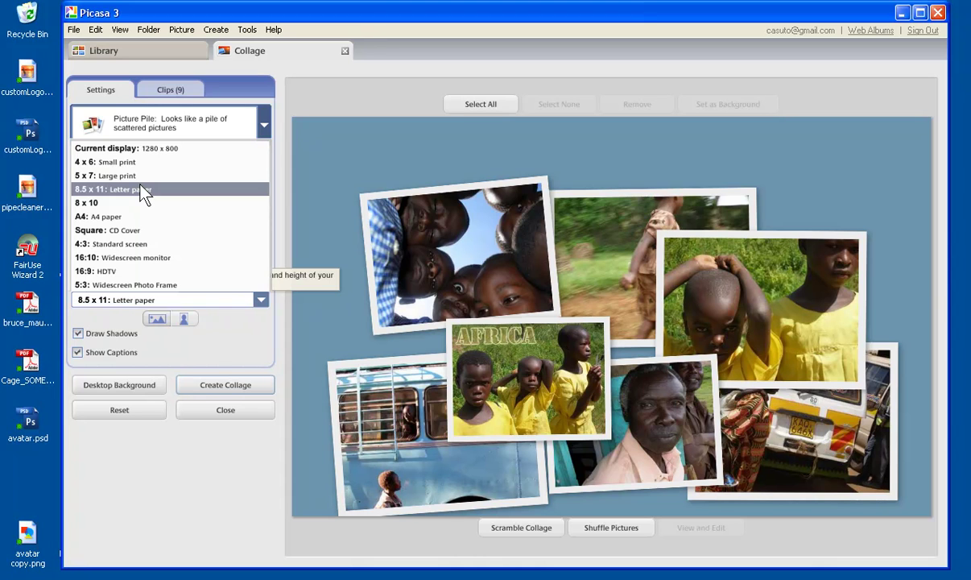
{"action": "left_click", "coordinate": [214, 332]}
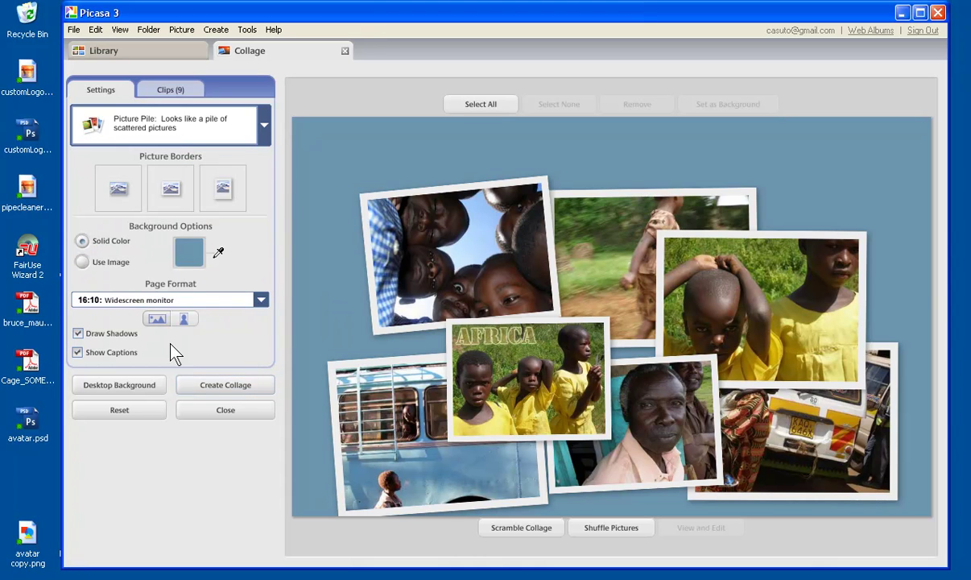
Toggle drop shadows off and on, and move the top-left children photo up and left
{"action": "left_click", "coordinate": [78, 333]}
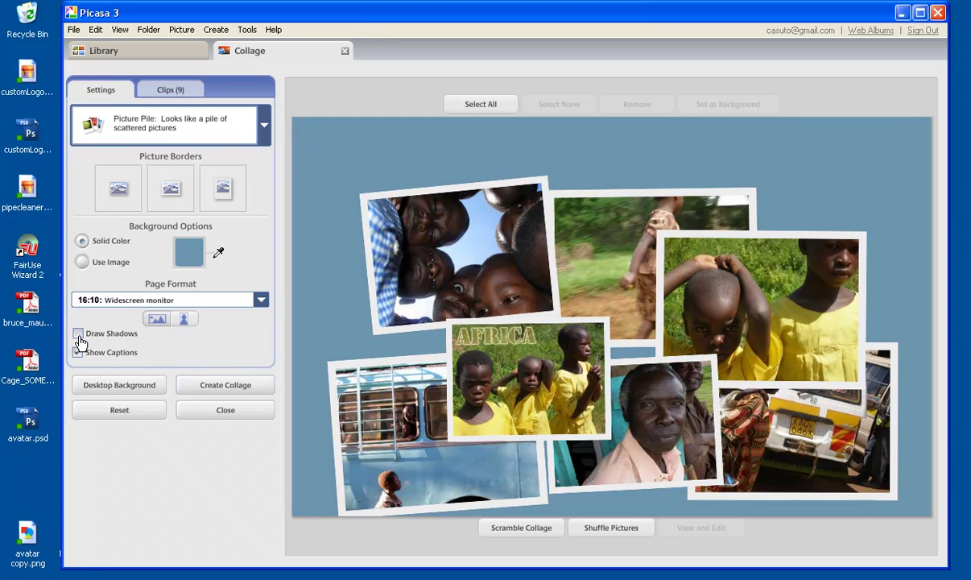
{"action": "left_click", "coordinate": [78, 333]}
{"action": "left_click", "coordinate": [79, 334]}
{"action": "left_click", "coordinate": [78, 333]}
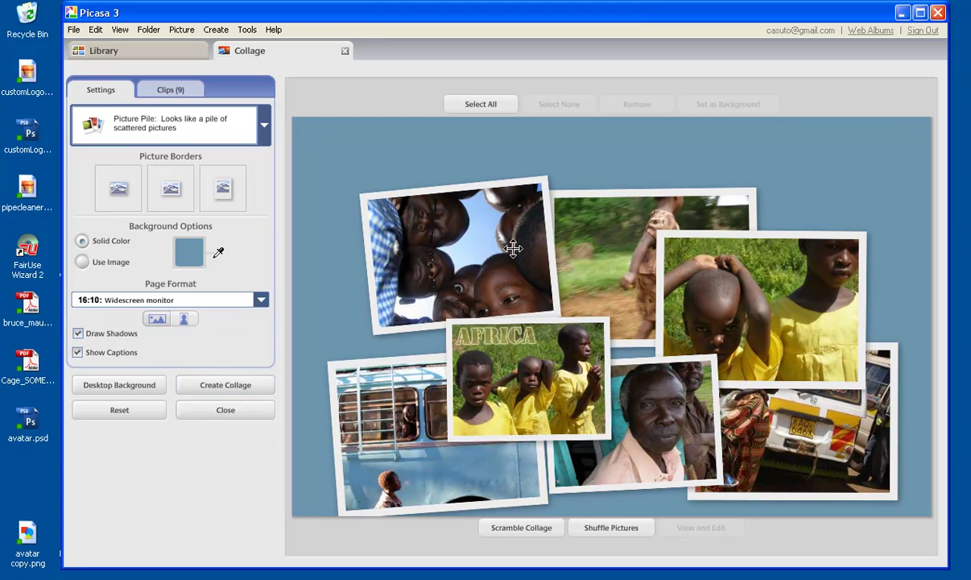
{"action": "left_click_drag", "start_coordinate": [472, 225], "coordinate": [422, 192]}
Switch drop shadows off and on a few more times, leaving them on
{"action": "left_click", "coordinate": [78, 333]}
{"action": "left_click", "coordinate": [80, 334]}
{"action": "left_click", "coordinate": [80, 334]}
{"action": "left_click", "coordinate": [80, 335]}
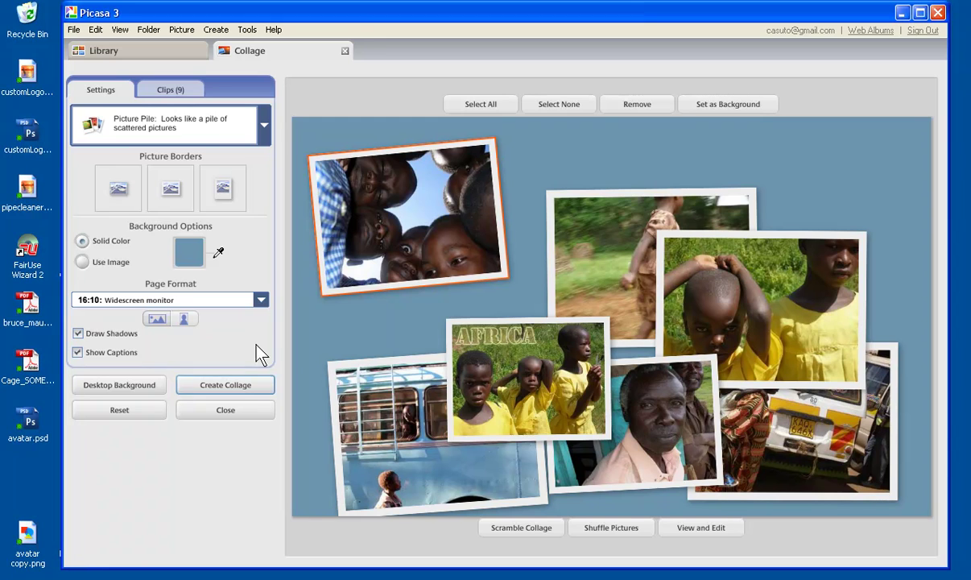
Rearrange the children, AFRICA, running child, boy, truck, old man and bus photos on the page
{"action": "left_click", "coordinate": [320, 286]}
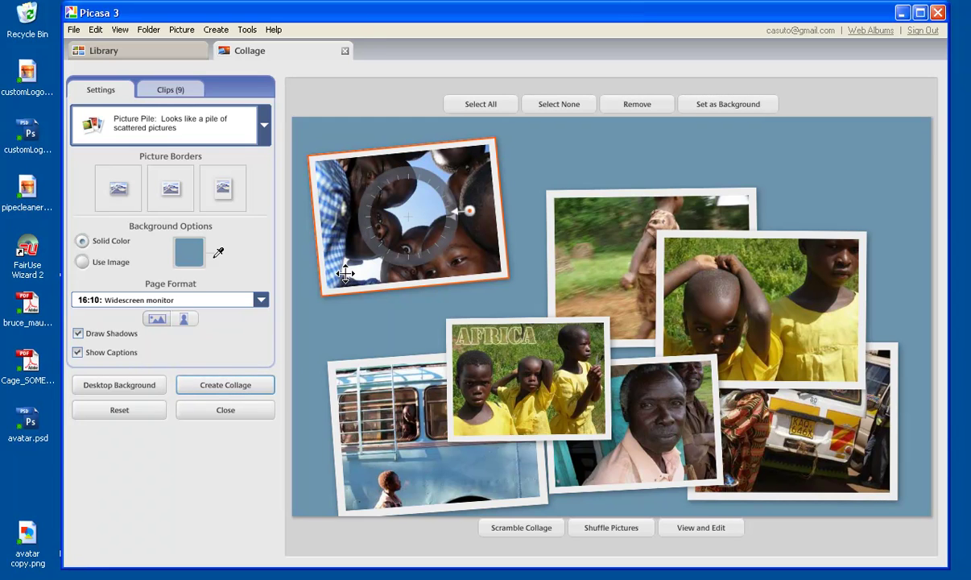
{"action": "mouse_move", "coordinate": [347, 245]}
{"action": "left_mouse_down"}
{"action": "mouse_move", "coordinate": [413, 284]}
{"action": "mouse_move", "coordinate": [368, 263]}
{"action": "mouse_move", "coordinate": [347, 235]}
{"action": "mouse_move", "coordinate": [342, 251]}
{"action": "mouse_move", "coordinate": [354, 238]}
{"action": "mouse_move", "coordinate": [347, 245]}
{"action": "mouse_move", "coordinate": [340, 234]}
{"action": "left_mouse_up"}
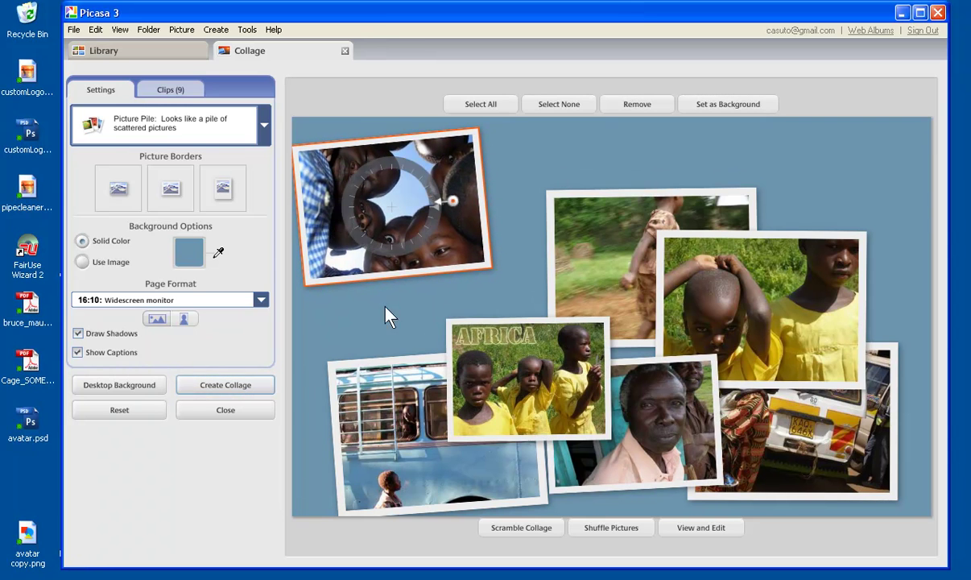
{"action": "left_click", "coordinate": [493, 380]}
{"action": "left_click_drag", "start_coordinate": [493, 380], "coordinate": [428, 298]}
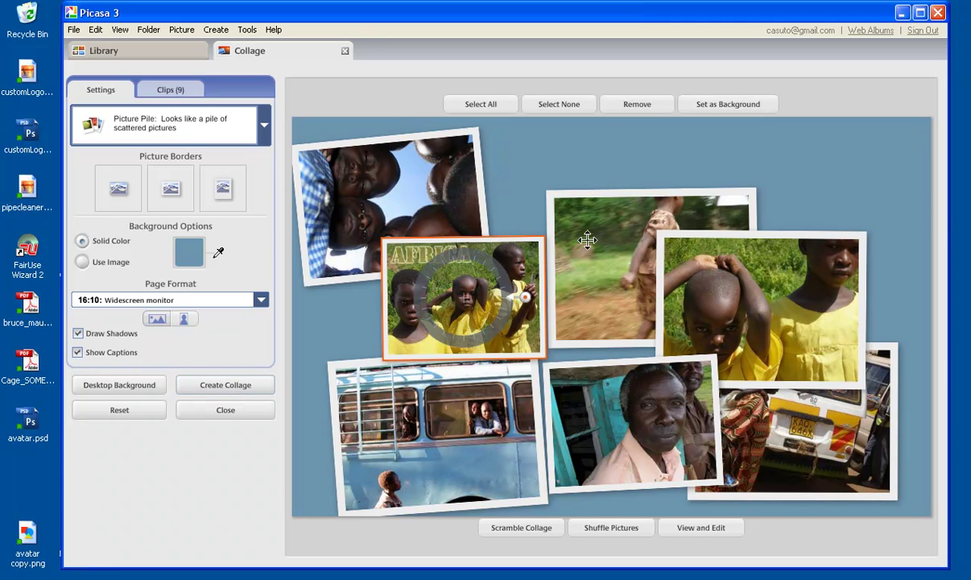
{"action": "left_click_drag", "start_coordinate": [602, 242], "coordinate": [561, 189]}
{"action": "left_click_drag", "start_coordinate": [702, 283], "coordinate": [757, 207]}
{"action": "left_click_drag", "start_coordinate": [766, 431], "coordinate": [664, 354]}
{"action": "left_click_drag", "start_coordinate": [655, 435], "coordinate": [792, 445]}
{"action": "left_click_drag", "start_coordinate": [497, 425], "coordinate": [470, 421]}
Place the AFRICA photo over the truck photo, enlarge and tilt it, then nudge the old man and running girl photos
{"action": "left_click_drag", "start_coordinate": [411, 279], "coordinate": [542, 314]}
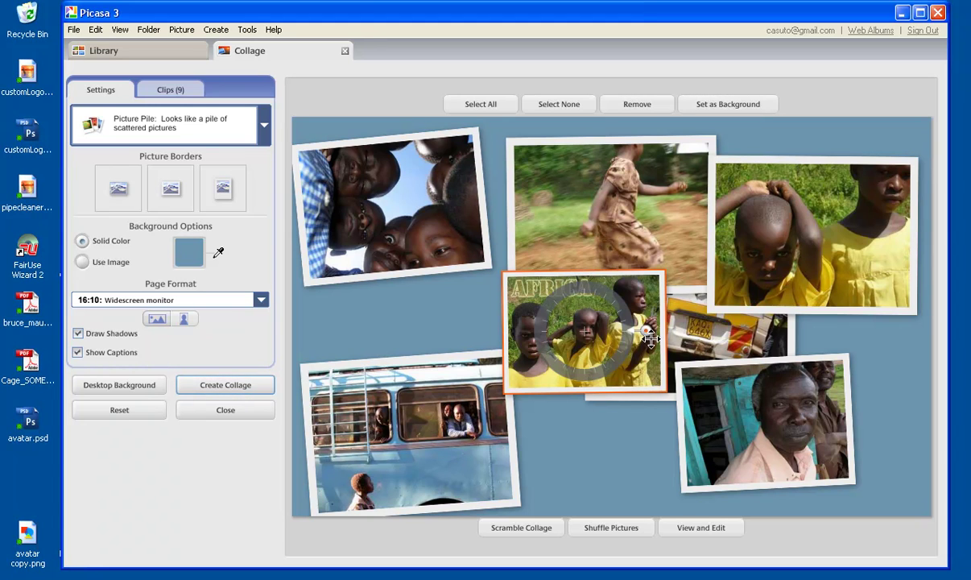
{"action": "left_click_drag", "start_coordinate": [646, 331], "coordinate": [699, 307]}
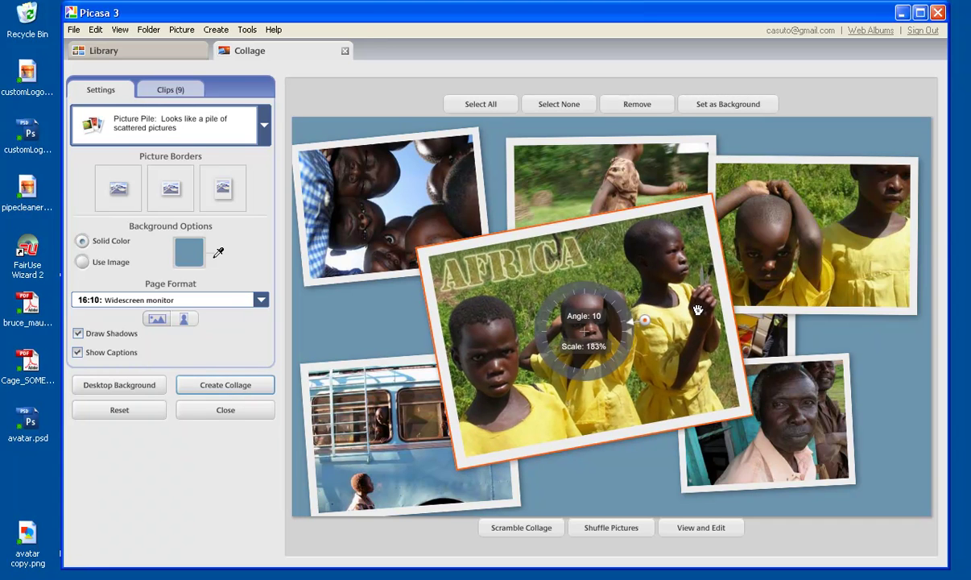
{"action": "left_click_drag", "start_coordinate": [697, 334], "coordinate": [679, 299]}
{"action": "left_click_drag", "start_coordinate": [748, 398], "coordinate": [830, 449]}
{"action": "left_click", "coordinate": [379, 451]}
{"action": "left_click_drag", "start_coordinate": [581, 218], "coordinate": [546, 211]}
Bring the van photo to the top, shrink and straighten it, and reposition the man's and AFRICA photos
{"action": "left_click", "coordinate": [741, 197]}
{"action": "left_click_drag", "start_coordinate": [741, 352], "coordinate": [843, 322]}
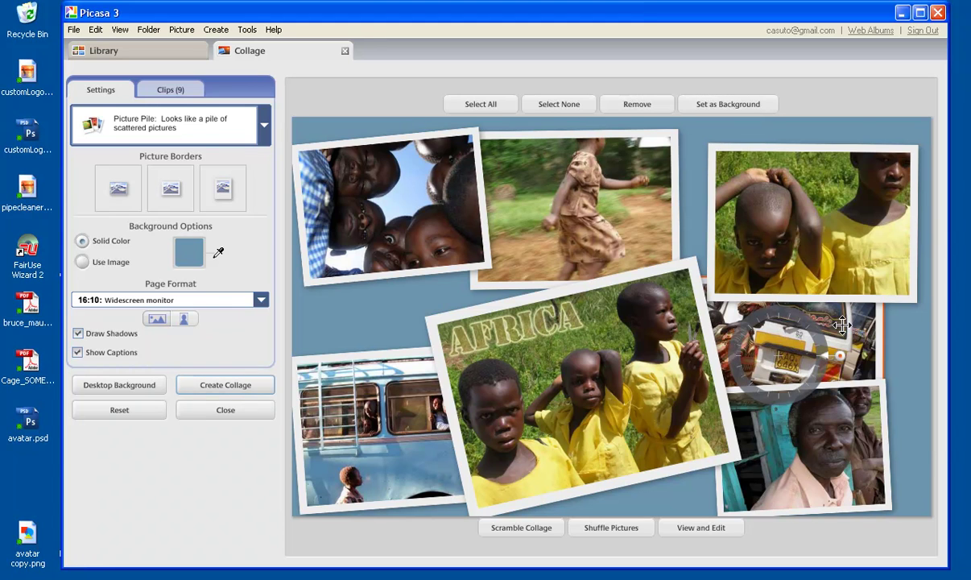
{"action": "right_click", "coordinate": [843, 323]}
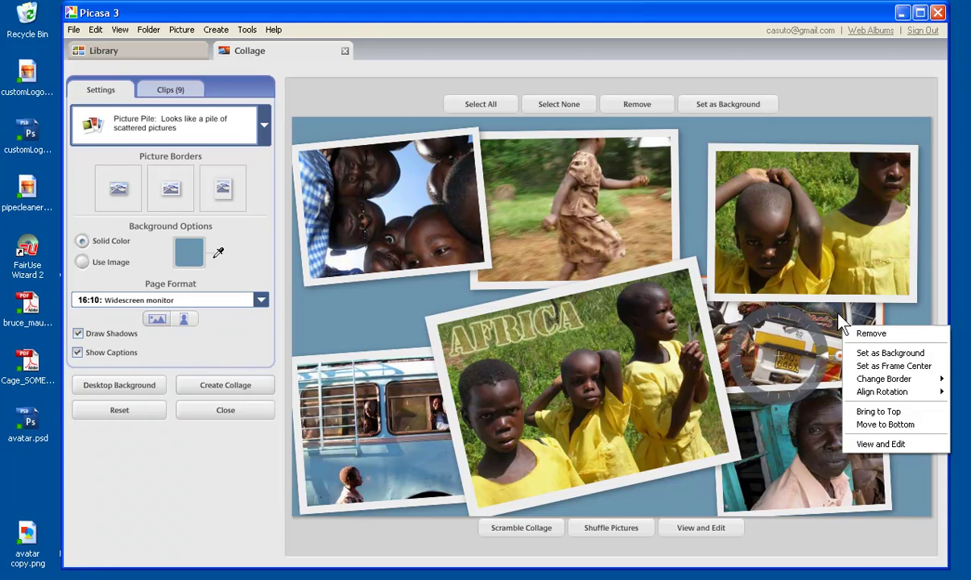
{"action": "left_click", "coordinate": [868, 412]}
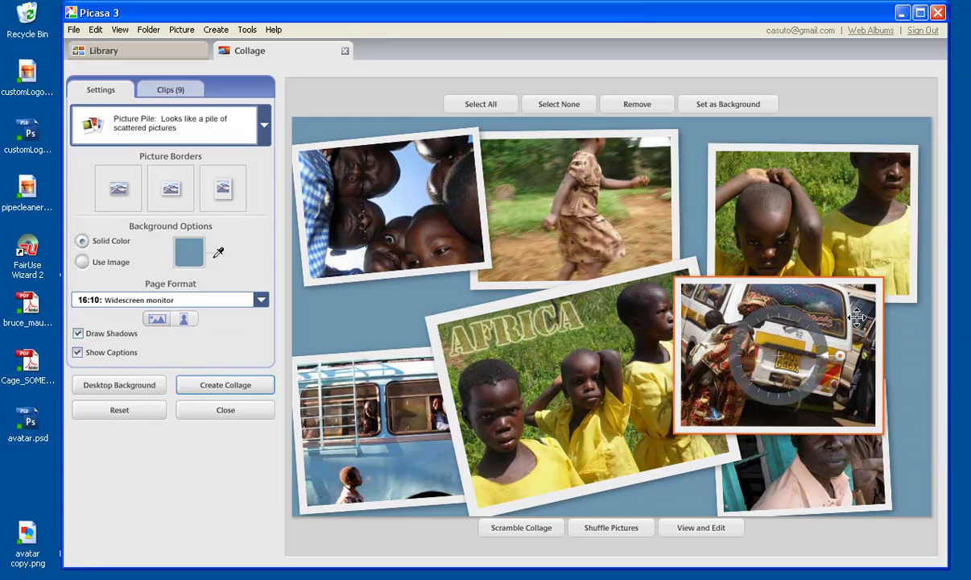
{"action": "left_click_drag", "start_coordinate": [806, 302], "coordinate": [873, 310]}
{"action": "mouse_move", "coordinate": [855, 348]}
{"action": "left_mouse_down"}
{"action": "mouse_move", "coordinate": [827, 340]}
{"action": "mouse_move", "coordinate": [841, 348]}
{"action": "left_mouse_up"}
{"action": "left_click_drag", "start_coordinate": [848, 467], "coordinate": [867, 455]}
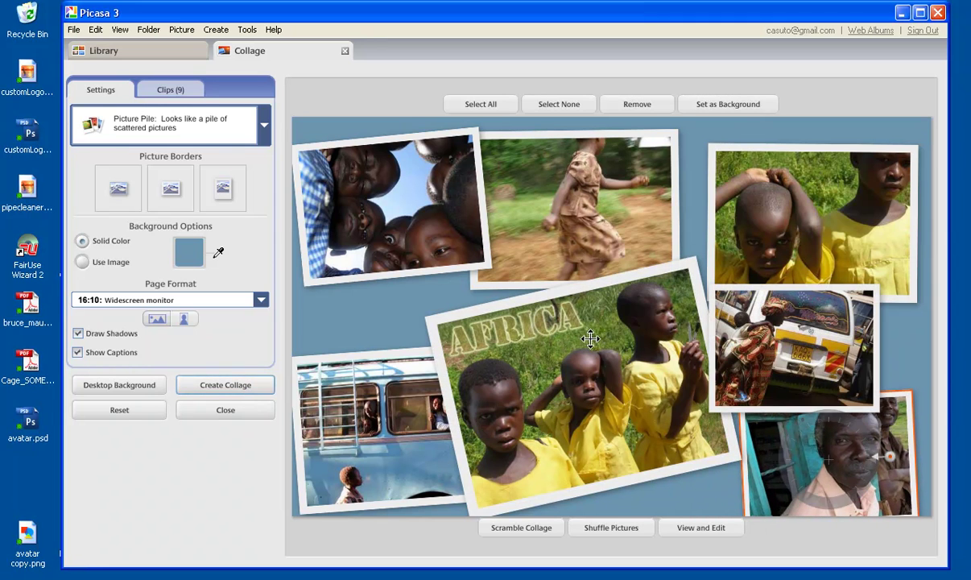
{"action": "left_click_drag", "start_coordinate": [590, 339], "coordinate": [595, 319]}
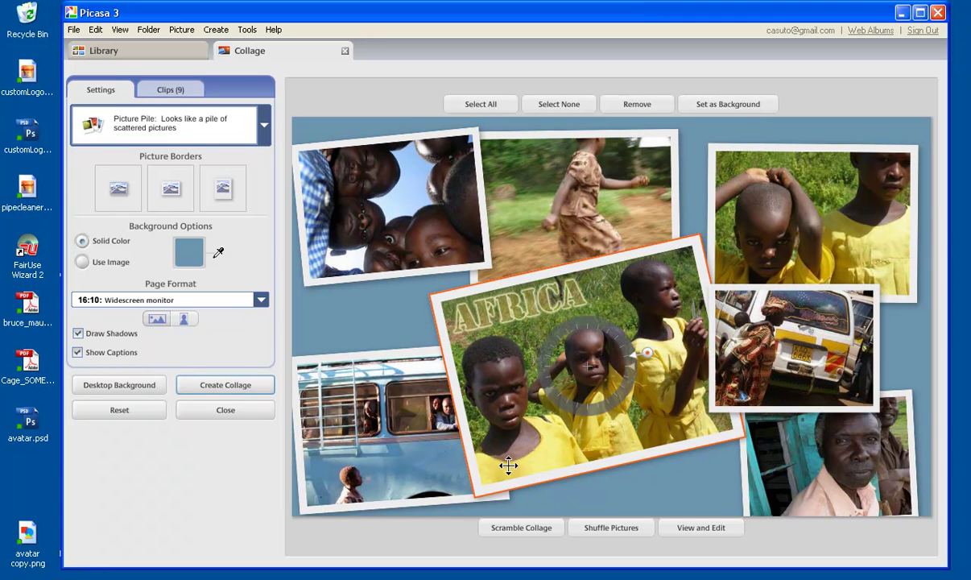
Scramble the collage and shuffle the pictures twice each, then drag the man's photo up to the top
{"action": "left_click", "coordinate": [519, 528]}
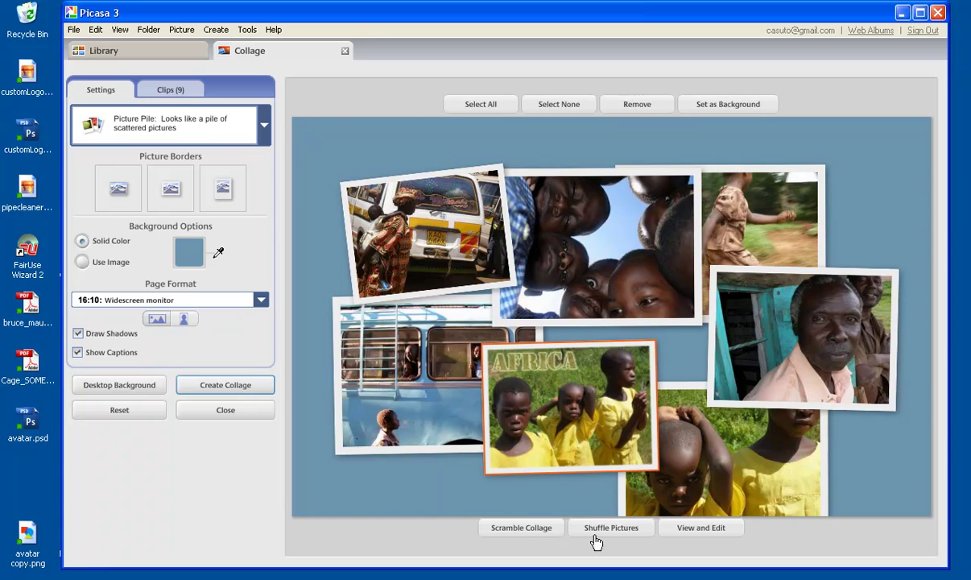
{"action": "left_click", "coordinate": [612, 529]}
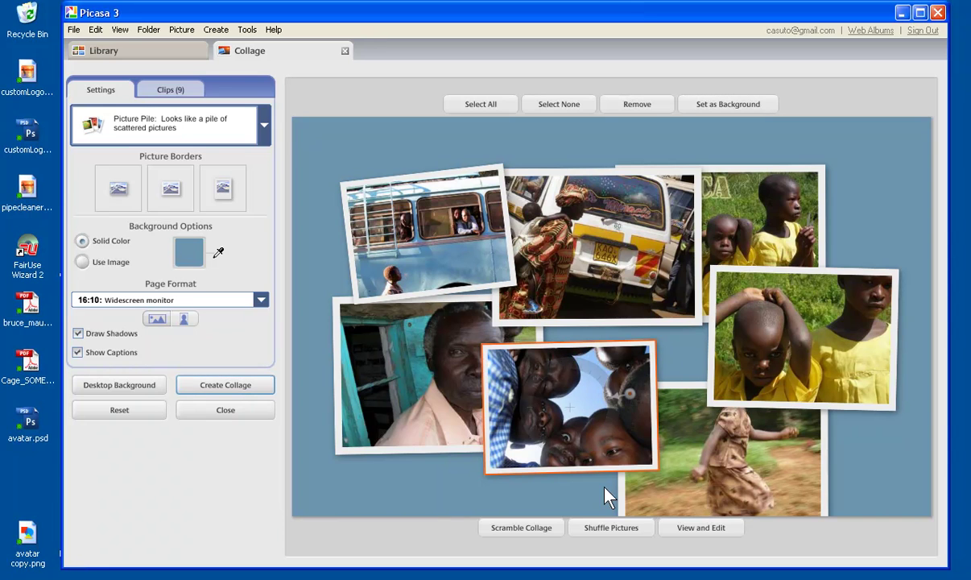
{"action": "left_click", "coordinate": [603, 530]}
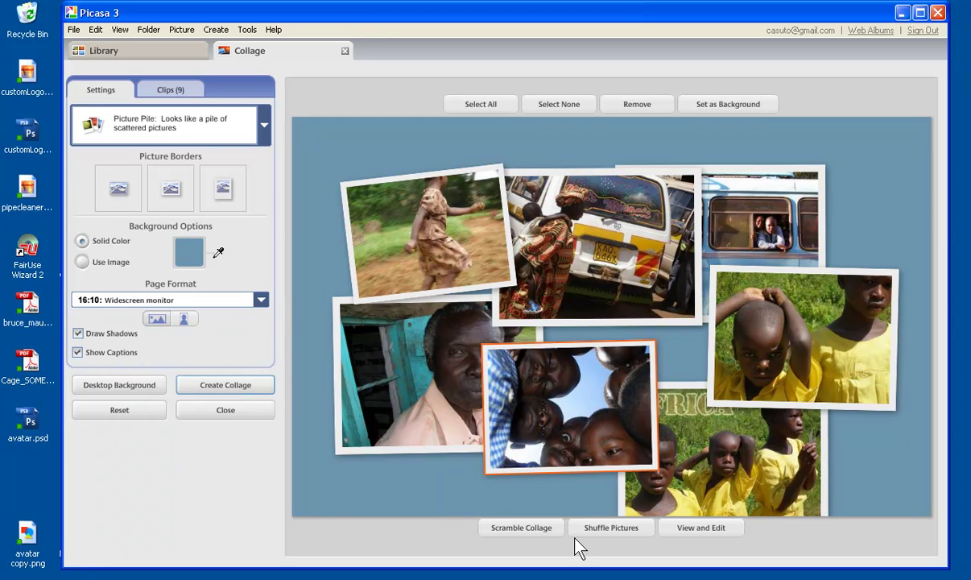
{"action": "left_click", "coordinate": [533, 530]}
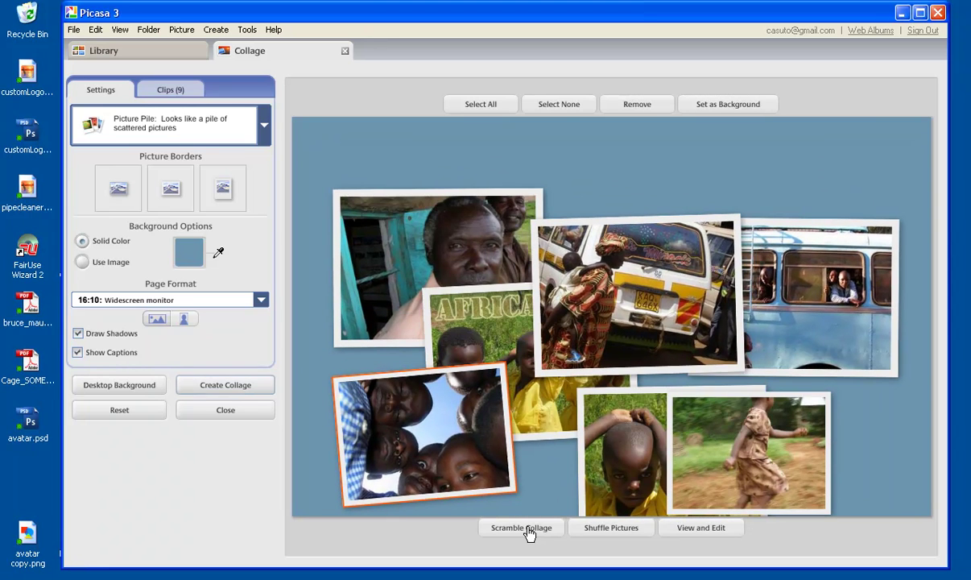
{"action": "left_click", "coordinate": [610, 528]}
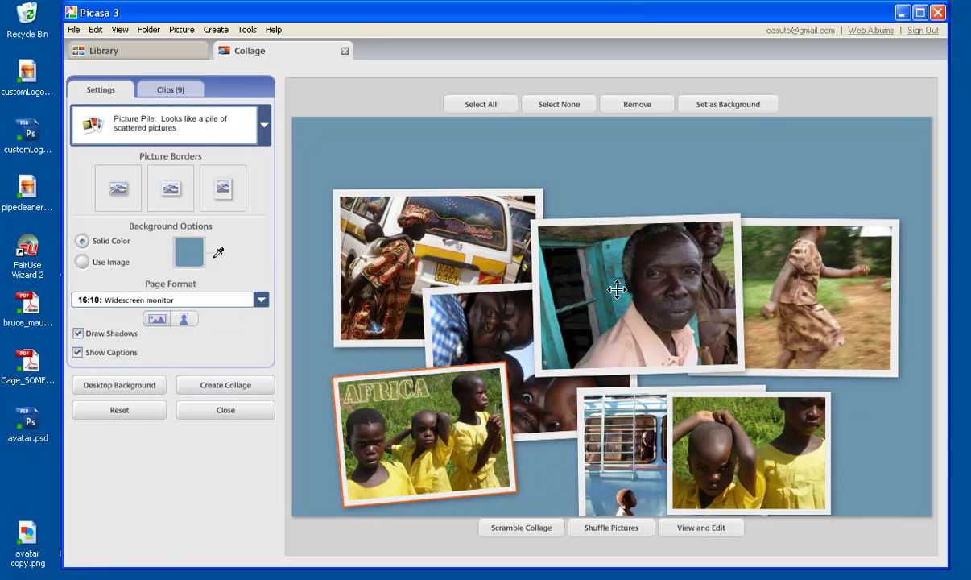
{"action": "left_click_drag", "start_coordinate": [618, 290], "coordinate": [657, 203]}
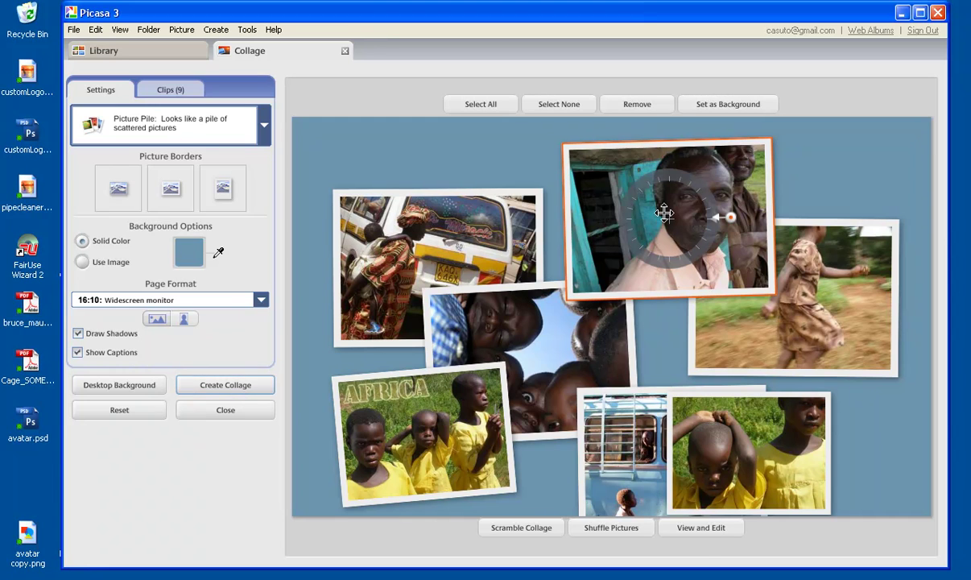
Edit the man's doorway photo: raise Fill Light and Highlights, then apply the B&W effect
{"action": "left_click", "coordinate": [702, 528]}
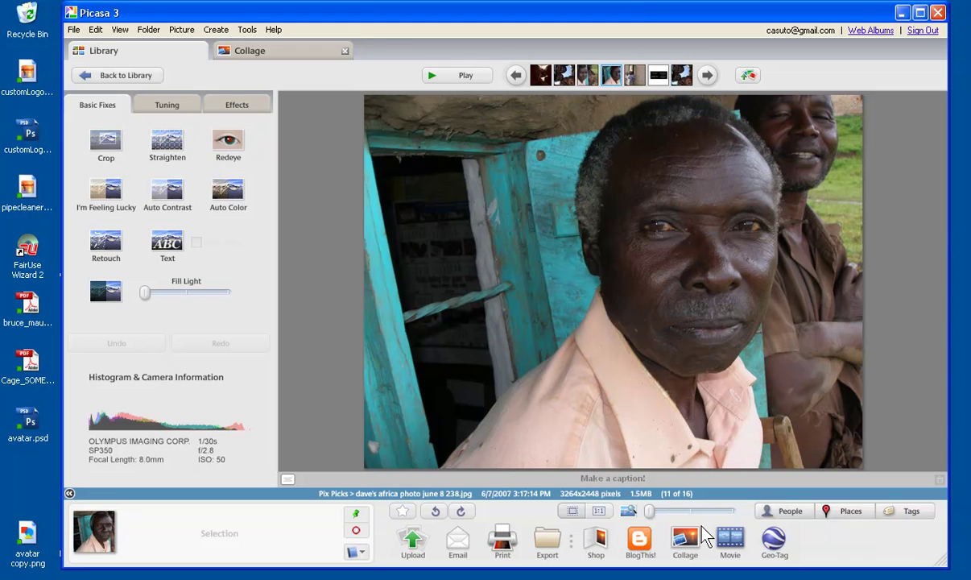
{"action": "left_click", "coordinate": [165, 103]}
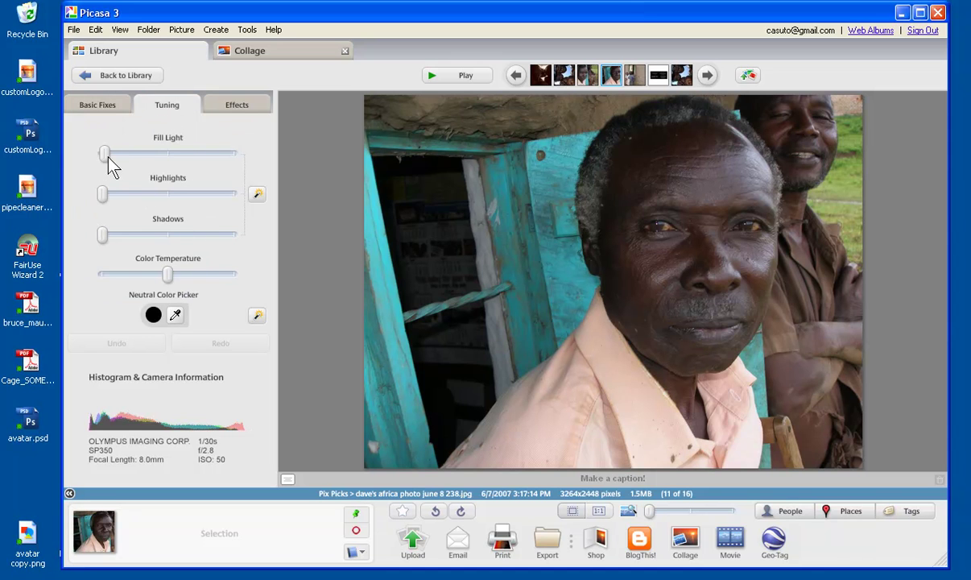
{"action": "left_click_drag", "start_coordinate": [108, 157], "coordinate": [125, 160]}
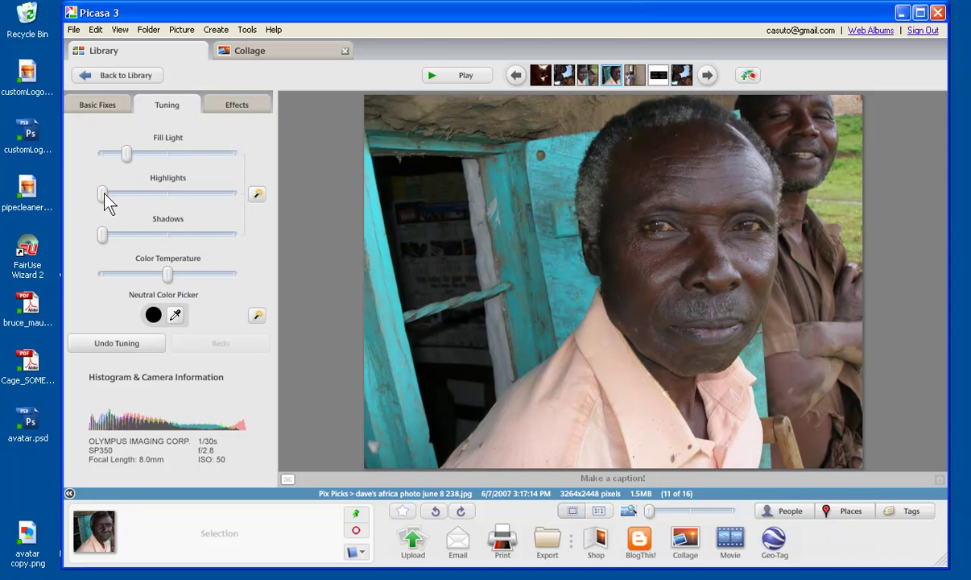
{"action": "left_click_drag", "start_coordinate": [104, 194], "coordinate": [113, 194]}
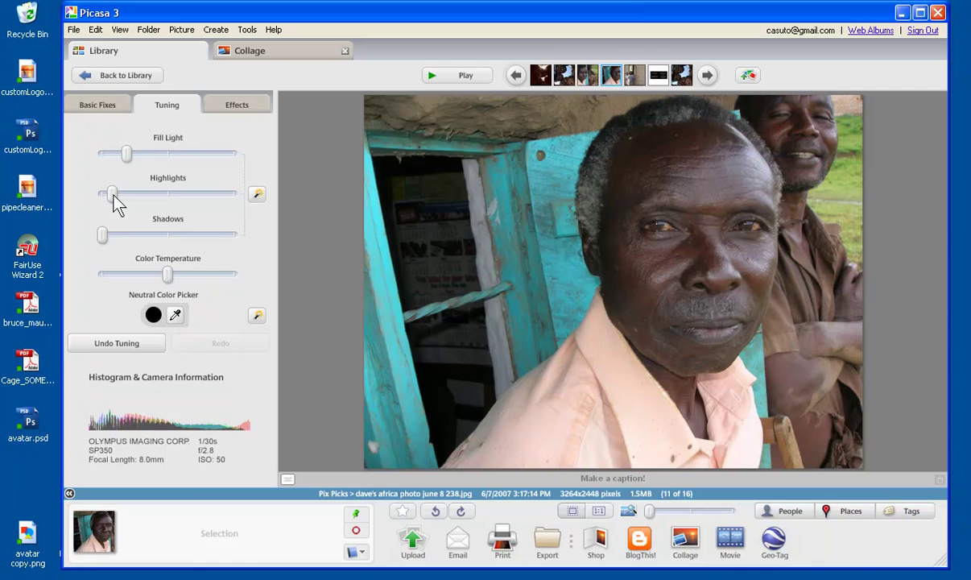
{"action": "left_click", "coordinate": [243, 105]}
{"action": "left_click", "coordinate": [226, 145]}
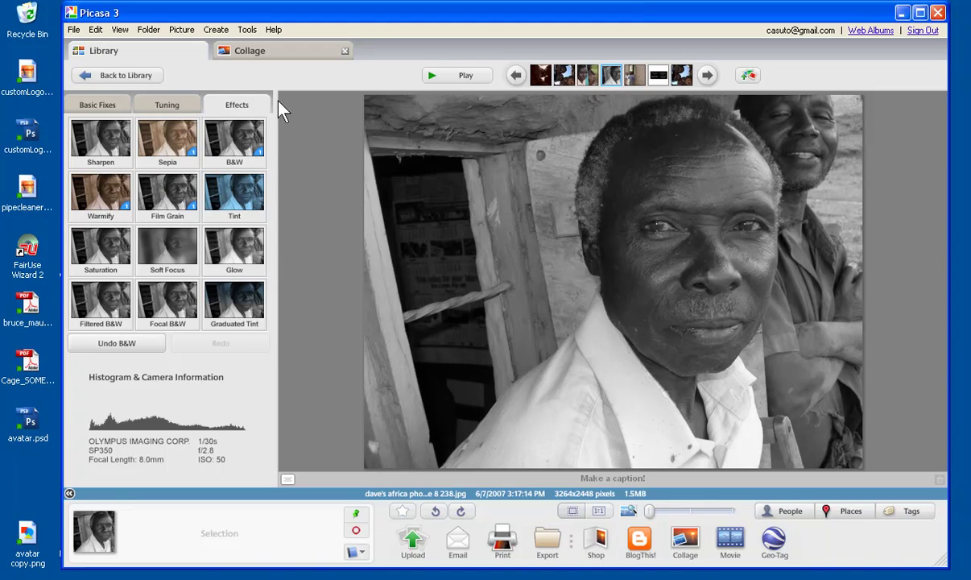
Return to the collage, select the now black-and-white man's photo, and open then dismiss the background menu
{"action": "left_click", "coordinate": [251, 49]}
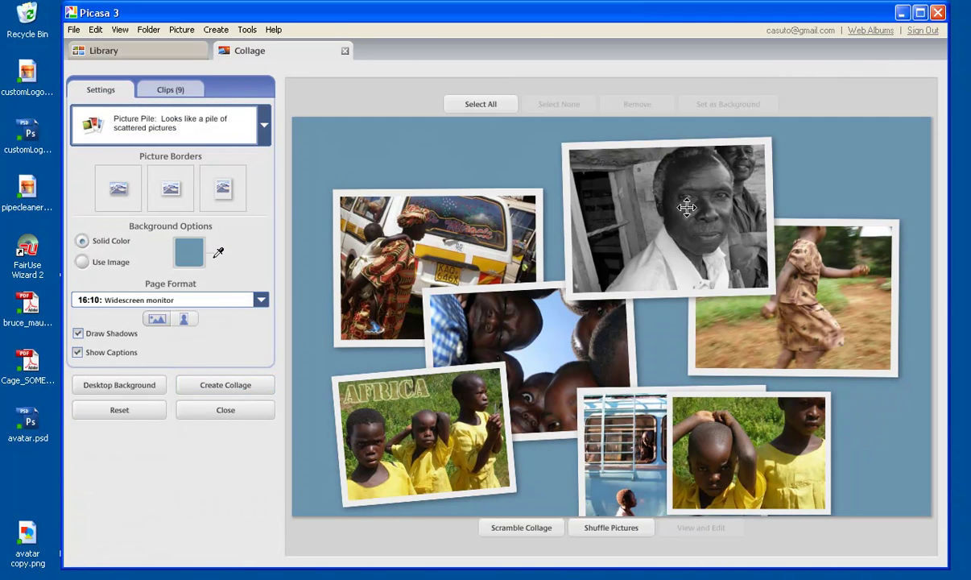
{"action": "left_click", "coordinate": [686, 208]}
{"action": "right_click", "coordinate": [517, 157]}
{"action": "left_click", "coordinate": [505, 156]}
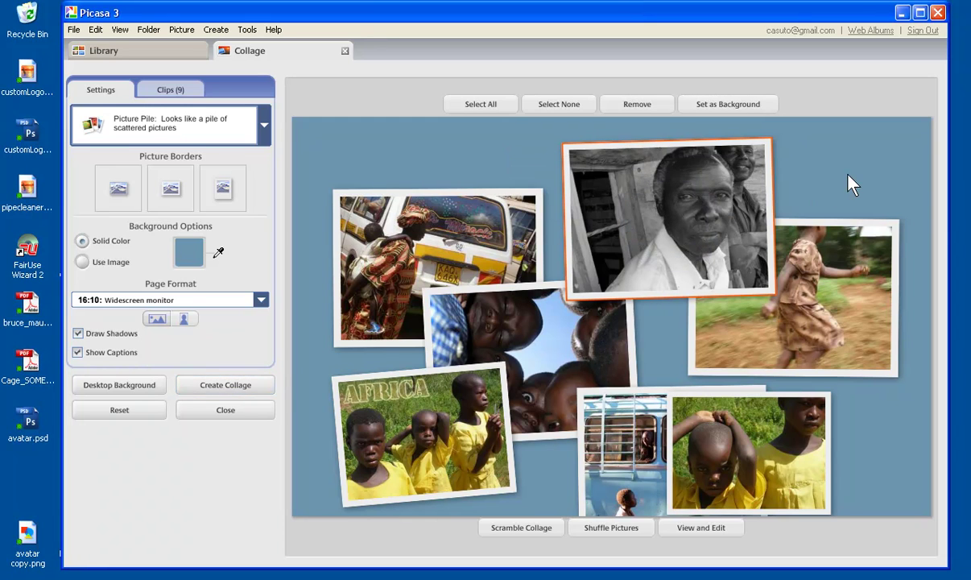
Undo the black-and-white and tuning edits on the old-man photo, then return to the collage
{"action": "left_click", "coordinate": [698, 533]}
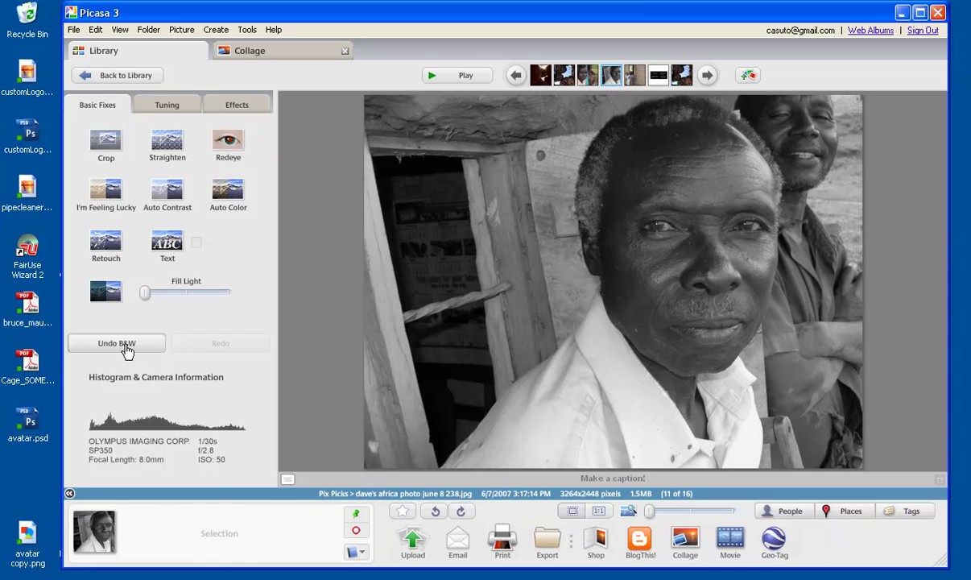
{"action": "left_click", "coordinate": [103, 346]}
{"action": "left_click", "coordinate": [101, 346]}
{"action": "left_click", "coordinate": [256, 51]}
Rearrange the pile: van to upper left, bus up-left, kids right, man lower, AFRICA up-left
{"action": "left_click_drag", "start_coordinate": [689, 245], "coordinate": [674, 250]}
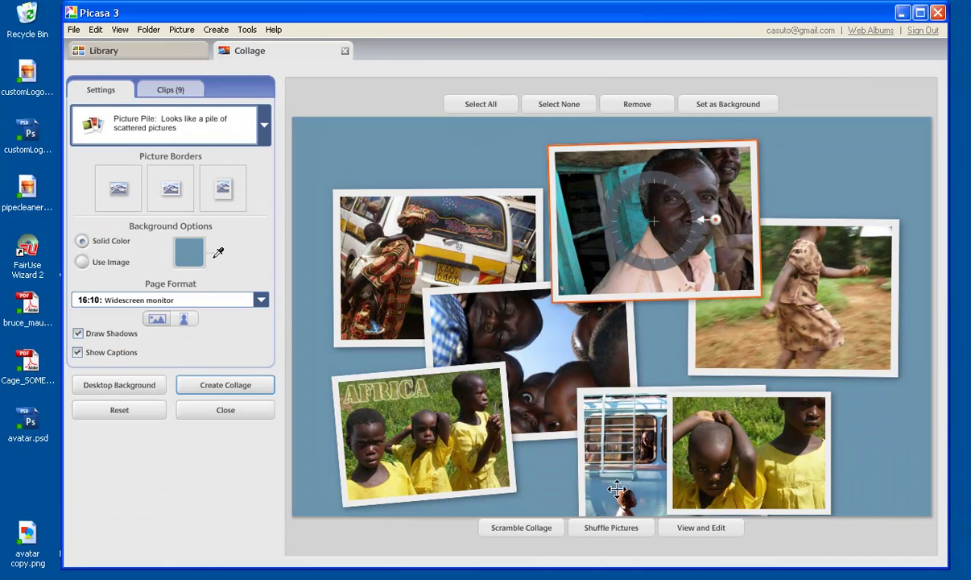
{"action": "left_click_drag", "start_coordinate": [613, 459], "coordinate": [587, 412]}
{"action": "left_click_drag", "start_coordinate": [763, 465], "coordinate": [812, 450]}
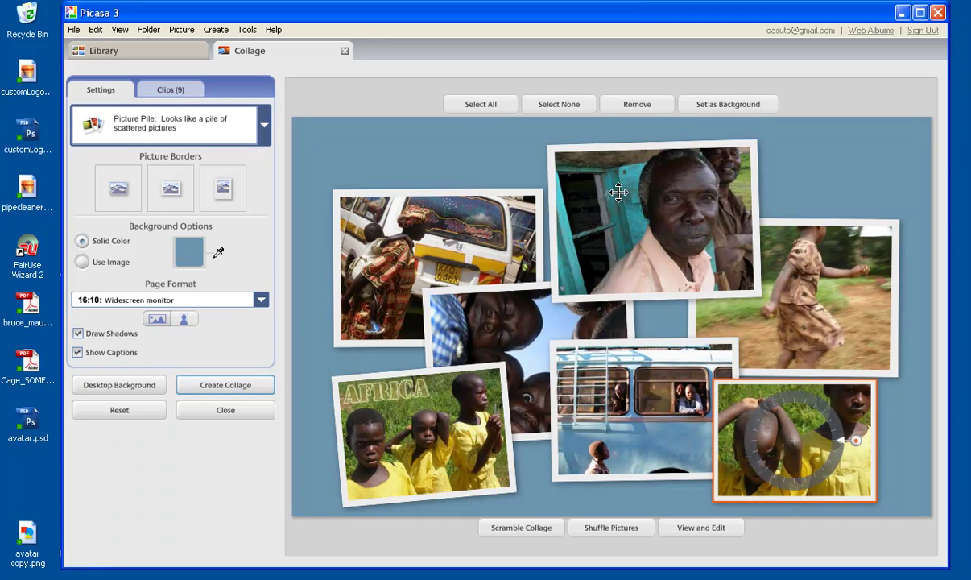
{"action": "left_click_drag", "start_coordinate": [604, 189], "coordinate": [610, 214]}
{"action": "left_click_drag", "start_coordinate": [404, 207], "coordinate": [383, 177]}
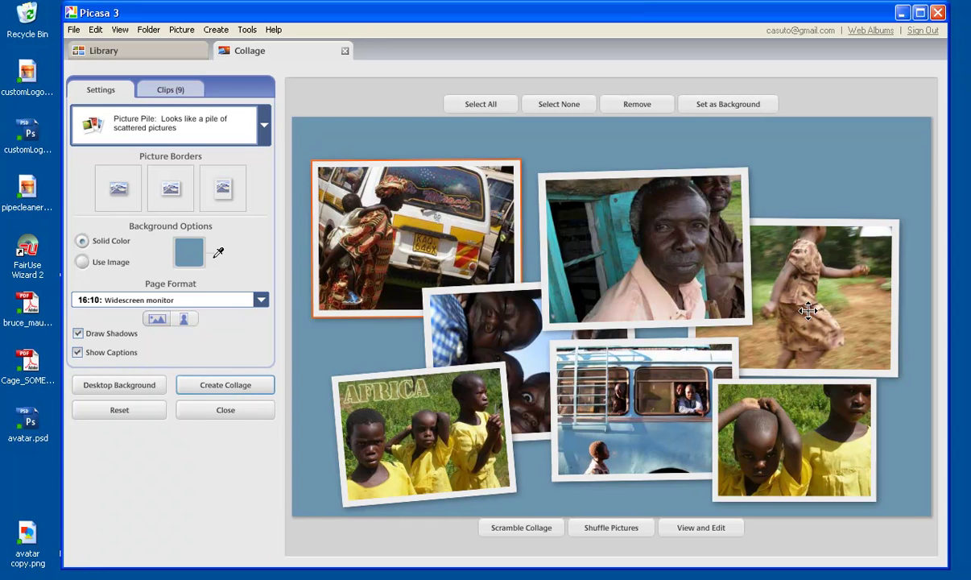
{"action": "left_click", "coordinate": [767, 294]}
{"action": "left_click_drag", "start_coordinate": [633, 425], "coordinate": [621, 432]}
{"action": "left_click", "coordinate": [437, 414]}
{"action": "left_click_drag", "start_coordinate": [437, 414], "coordinate": [422, 404]}
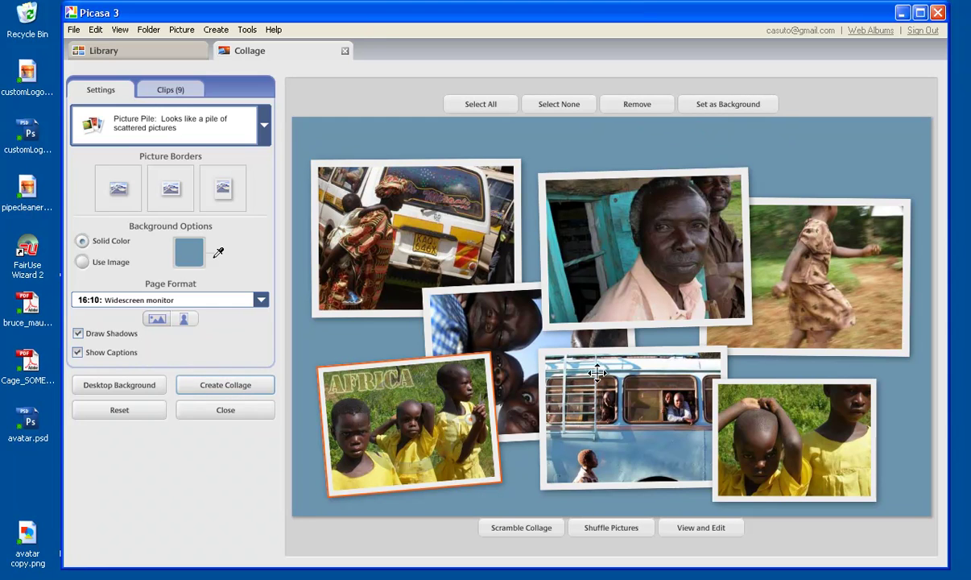
{"action": "left_click", "coordinate": [635, 420]}
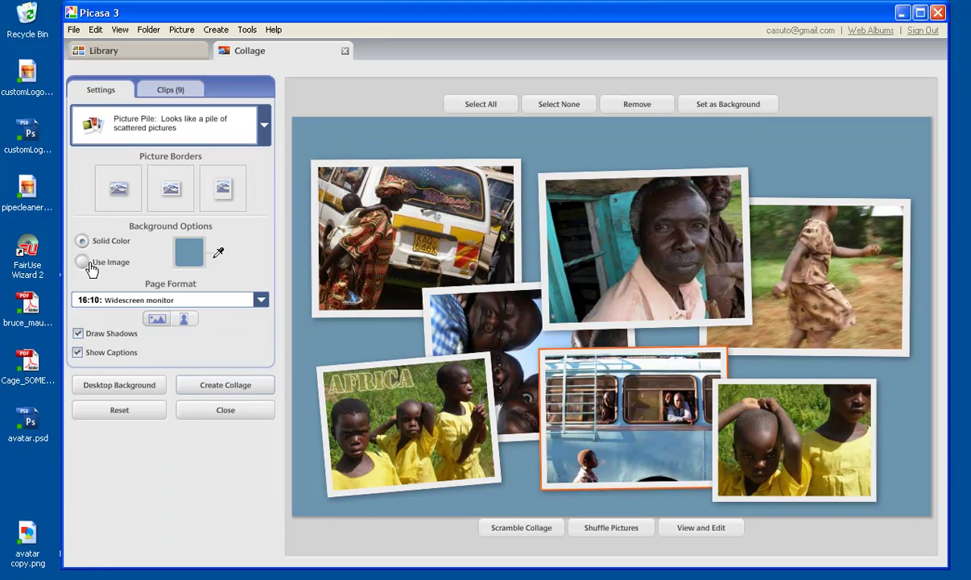
Make the bus photo the collage background and shift it slightly left and down
{"action": "mouse_move", "coordinate": [655, 425]}
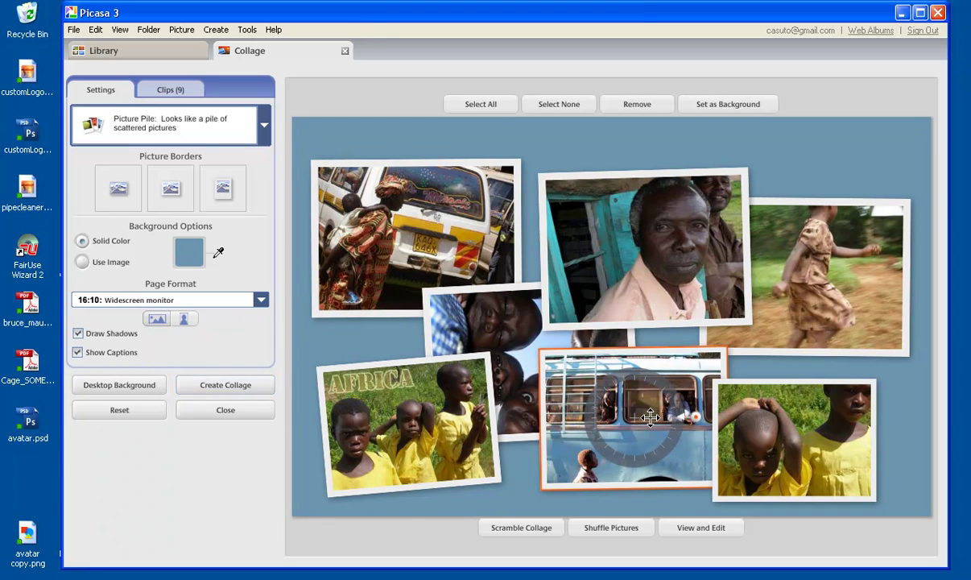
{"action": "left_click", "coordinate": [740, 105]}
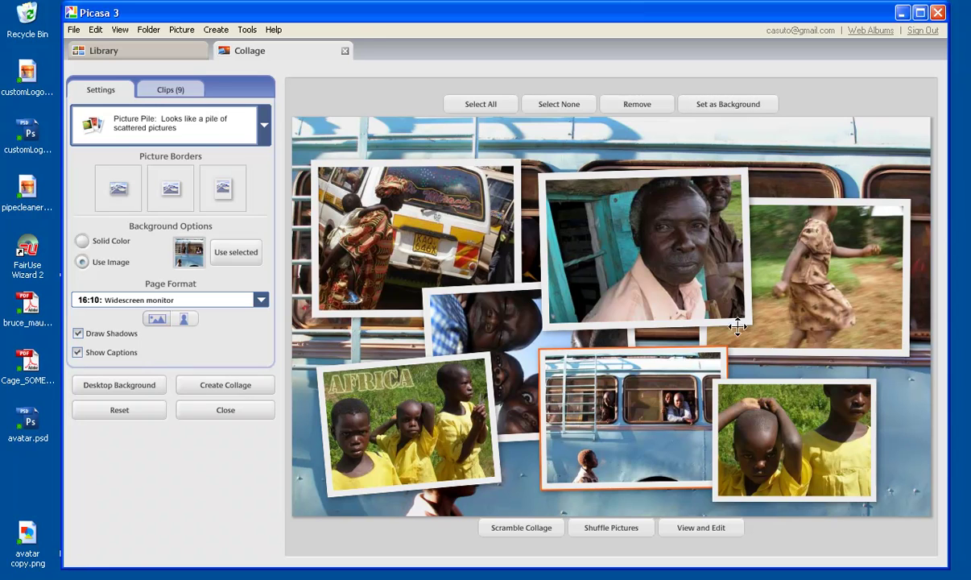
{"action": "mouse_move", "coordinate": [657, 384]}
{"action": "left_mouse_down"}
{"action": "mouse_move", "coordinate": [617, 400]}
{"action": "mouse_move", "coordinate": [650, 391]}
{"action": "left_mouse_up"}
Move the man's photo up, then nudge the bus and AFRICA photos left and down
{"action": "left_click", "coordinate": [810, 448]}
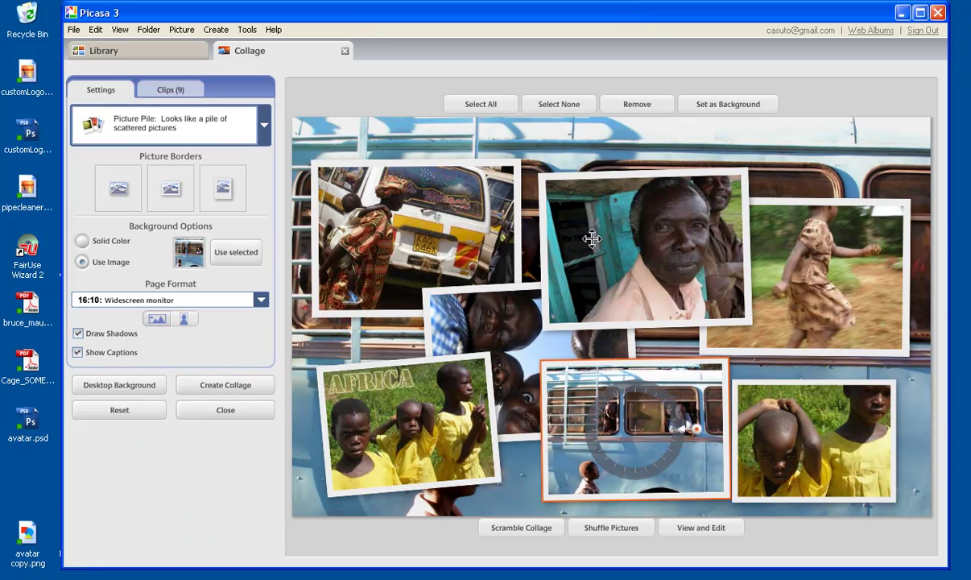
{"action": "left_click_drag", "start_coordinate": [592, 239], "coordinate": [583, 204]}
{"action": "left_click", "coordinate": [631, 464]}
{"action": "left_click_drag", "start_coordinate": [632, 464], "coordinate": [618, 470]}
{"action": "left_click_drag", "start_coordinate": [413, 401], "coordinate": [396, 409]}
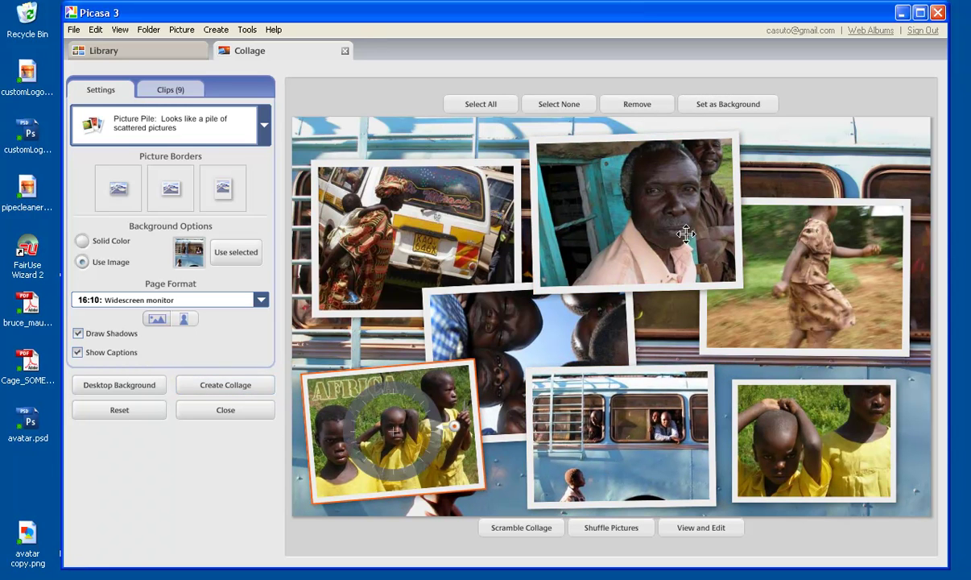
Switch the collage background to Solid Color, leaving the man's photo selected
{"action": "left_click", "coordinate": [83, 242]}
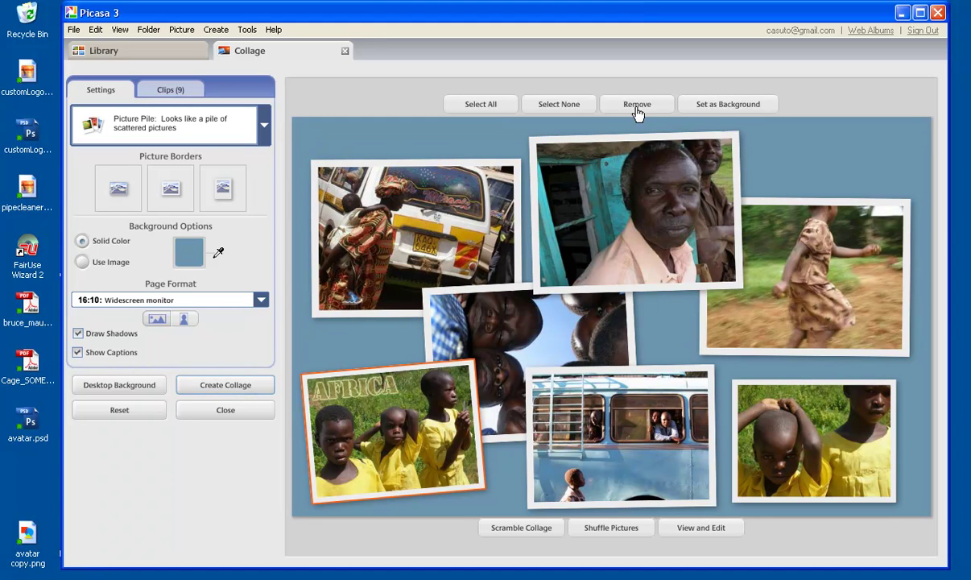
{"action": "left_click", "coordinate": [596, 143]}
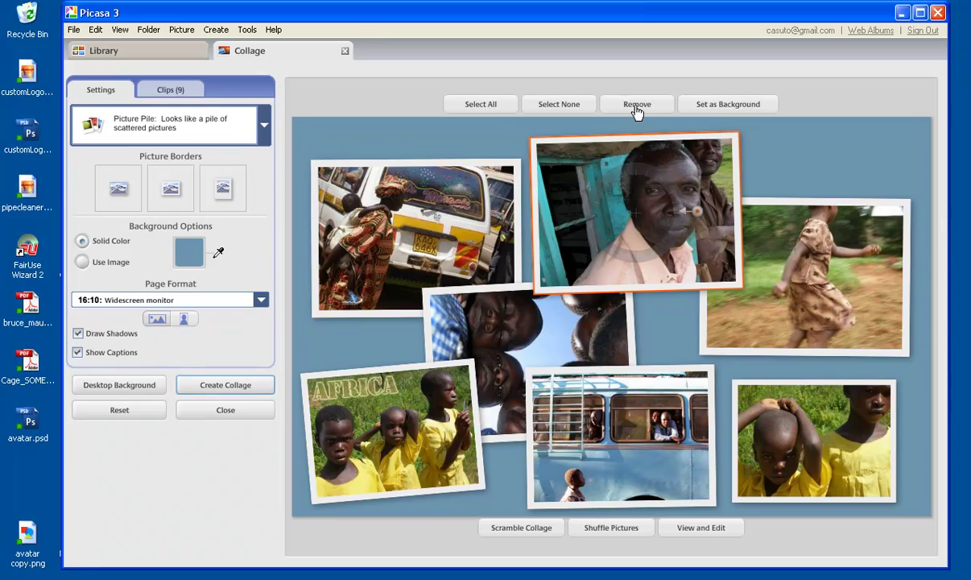